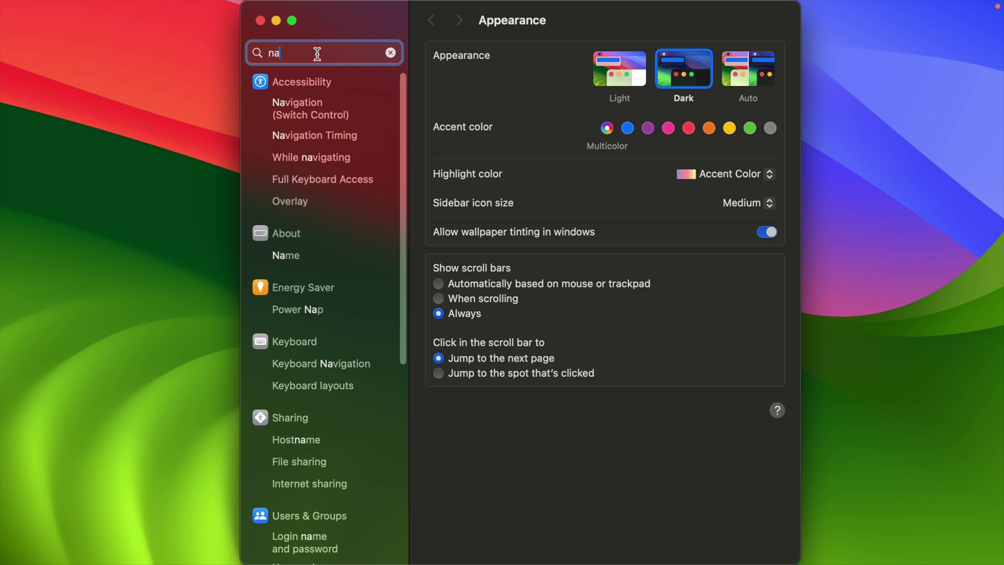
Step: Search the settings for "name" and select the computer's name on the About page
{"action": "type", "text": "me"}
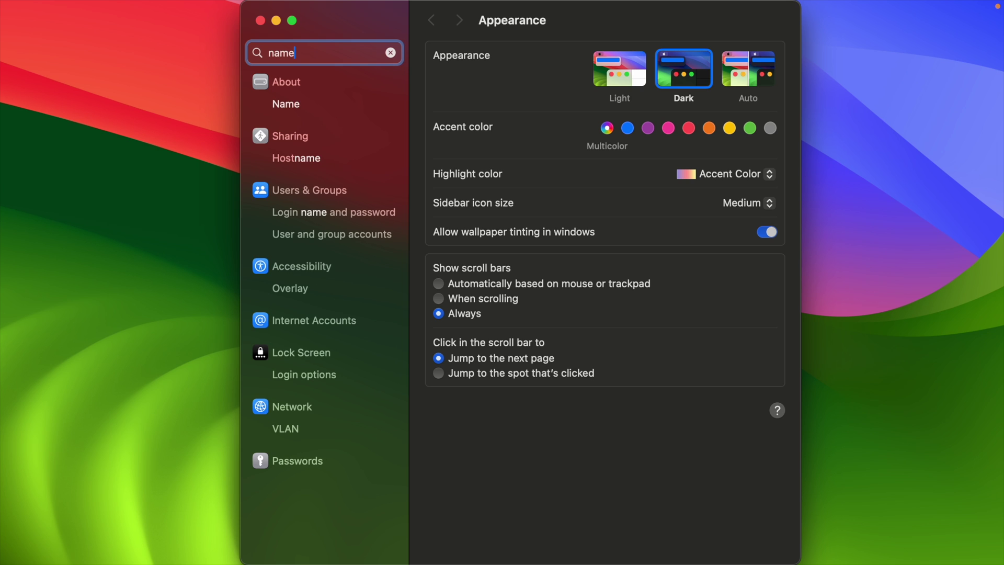
{"action": "left_click", "coordinate": [285, 104]}
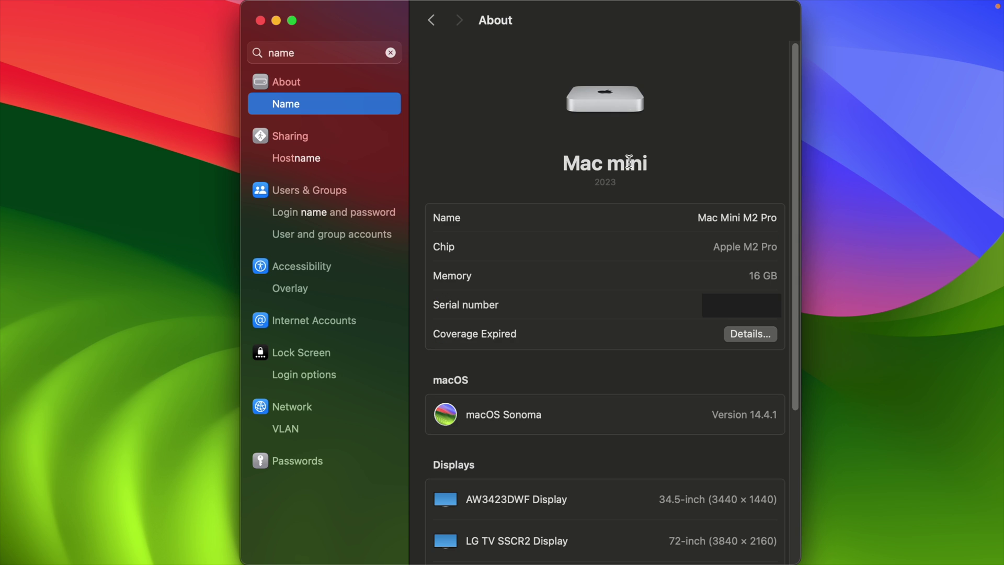
{"action": "left_click", "coordinate": [699, 218]}
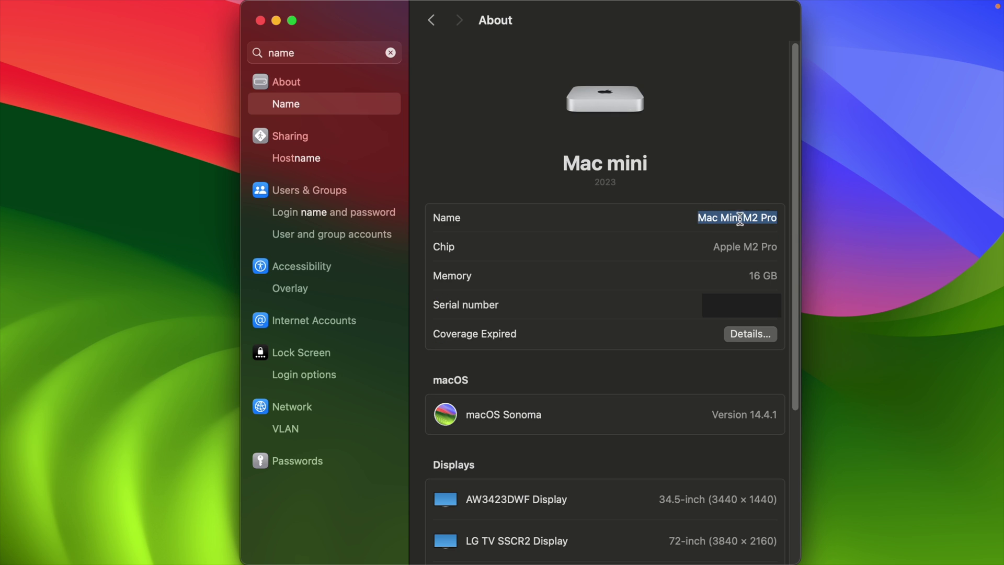
Step: Open the Hostname setting under Sharing, highlight the .local suffix and start editing the local hostname
{"action": "left_click", "coordinate": [303, 158]}
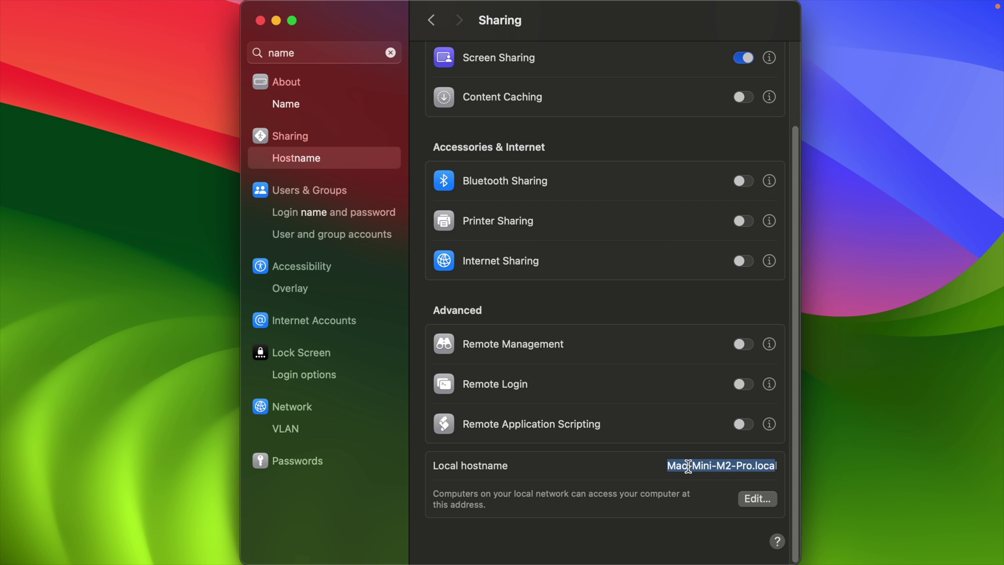
{"action": "left_click_drag", "start_coordinate": [752, 466], "coordinate": [784, 464]}
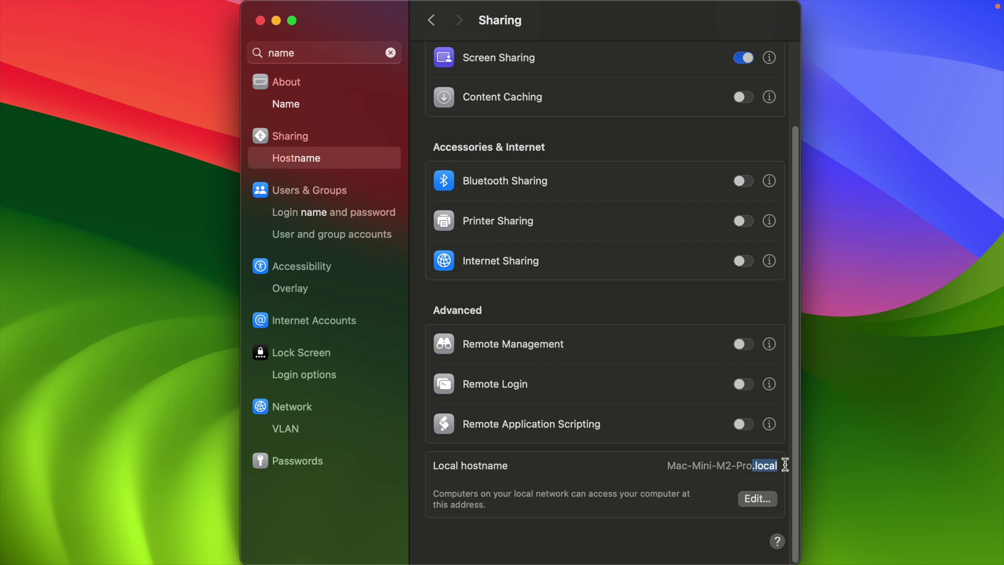
{"action": "left_click", "coordinate": [757, 498]}
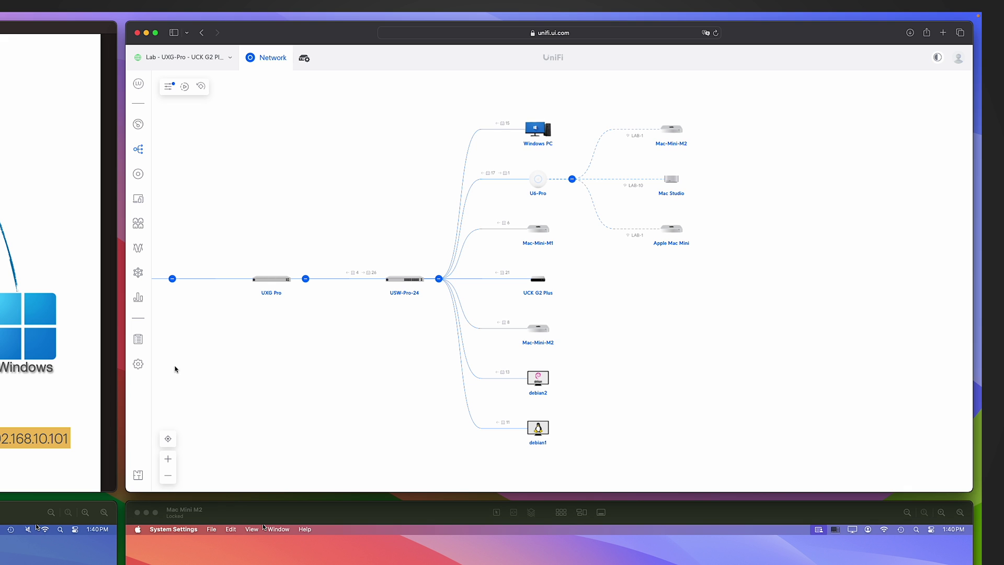
Step: Switch to the UniFi Network console and examine its global network and switch settings
{"action": "left_click", "coordinate": [142, 368]}
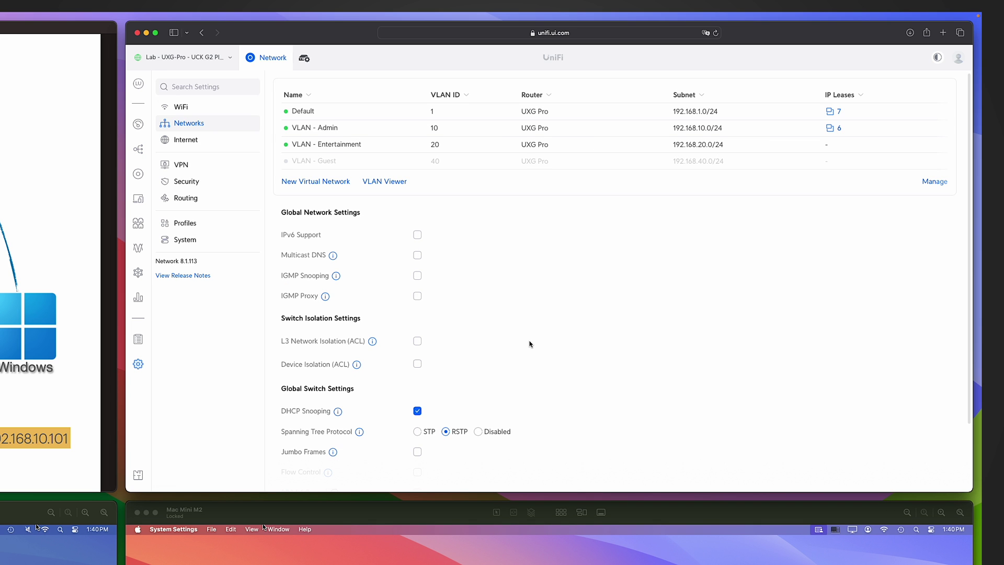
{"action": "scroll", "coordinate": [529, 343], "scroll_direction": "down", "scroll_amount": 3}
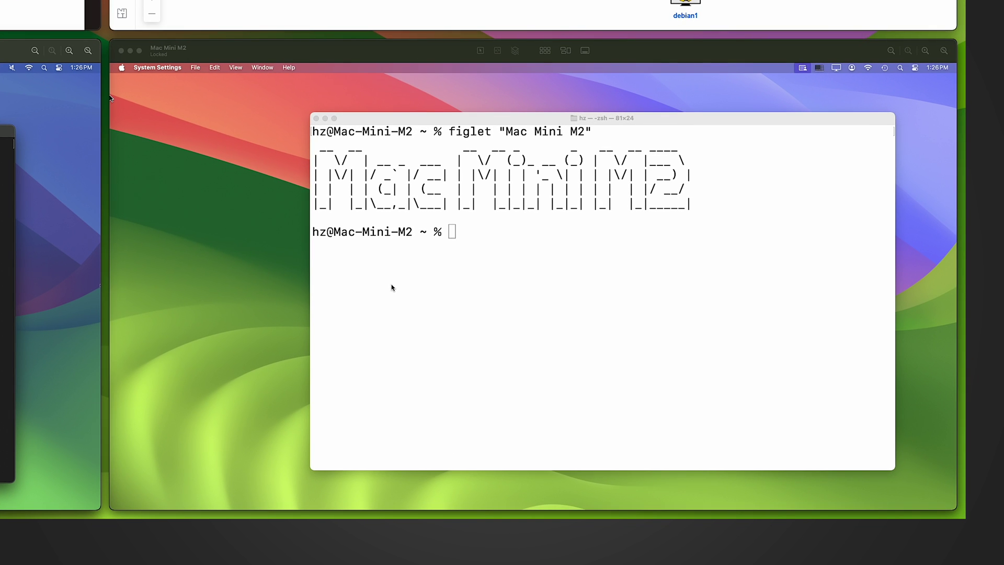
Step: In the Mac Mini M1's terminal, ping mac-mini-m2.local and stop the ping after a few replies
{"action": "left_click", "coordinate": [392, 287]}
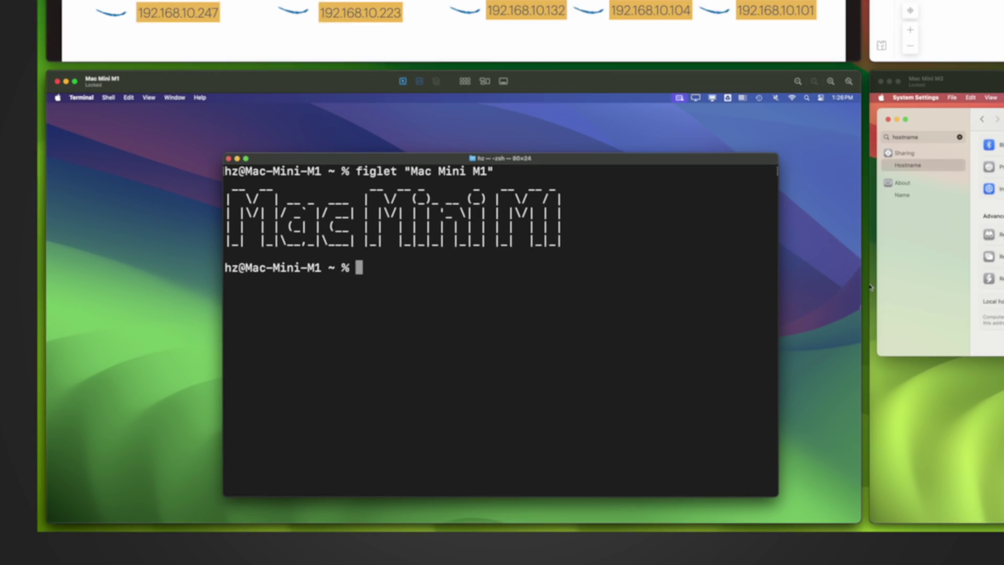
{"action": "type", "text": "p"}
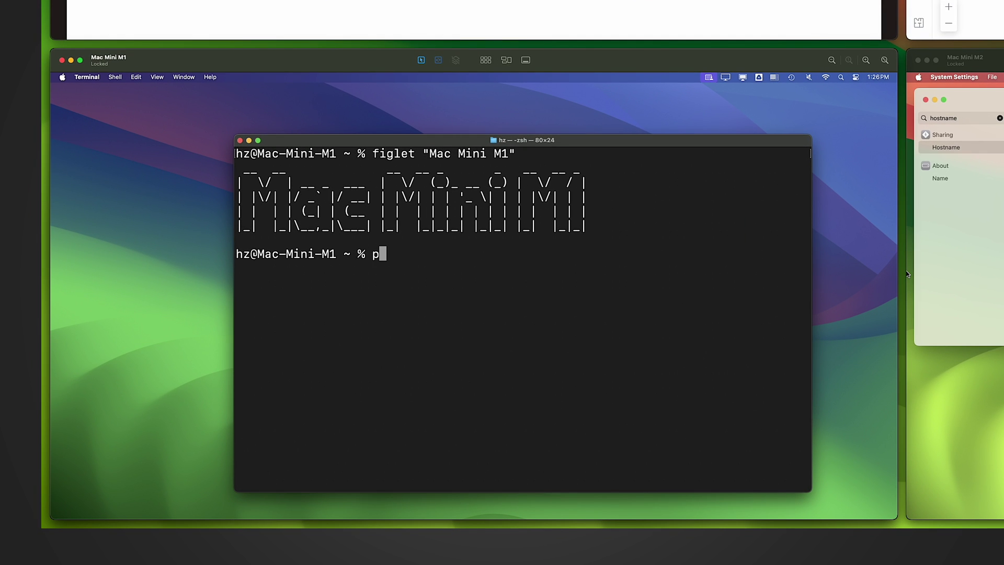
{"action": "type", "text": "ing mac-mini-m2.local"}
{"action": "key", "text": "Return"}
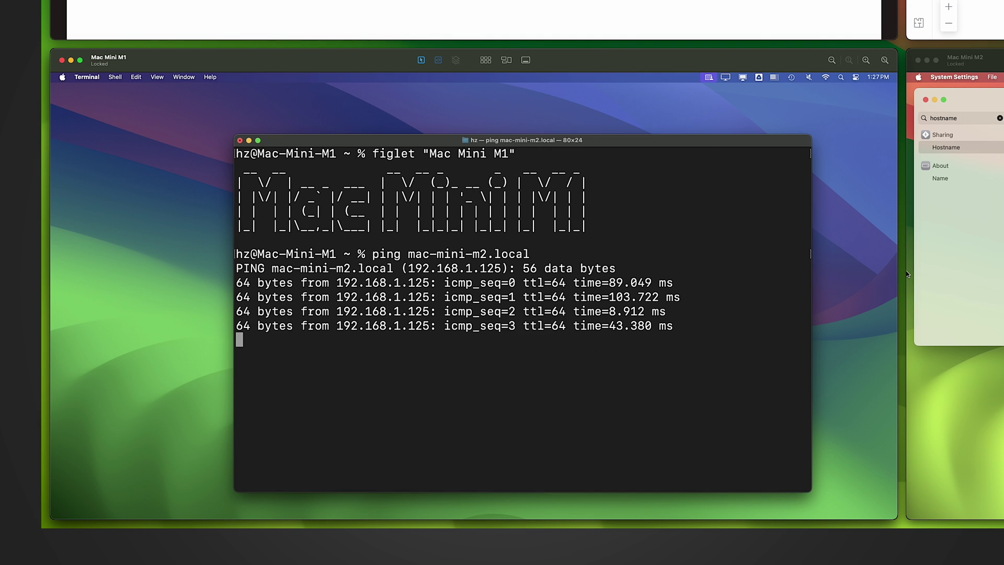
{"action": "key", "text": "ctrl+c"}
Step: Run a dig lookup for mac-mini.m2.local in the Mac Mini M1's terminal
{"action": "type", "text": "dig"}
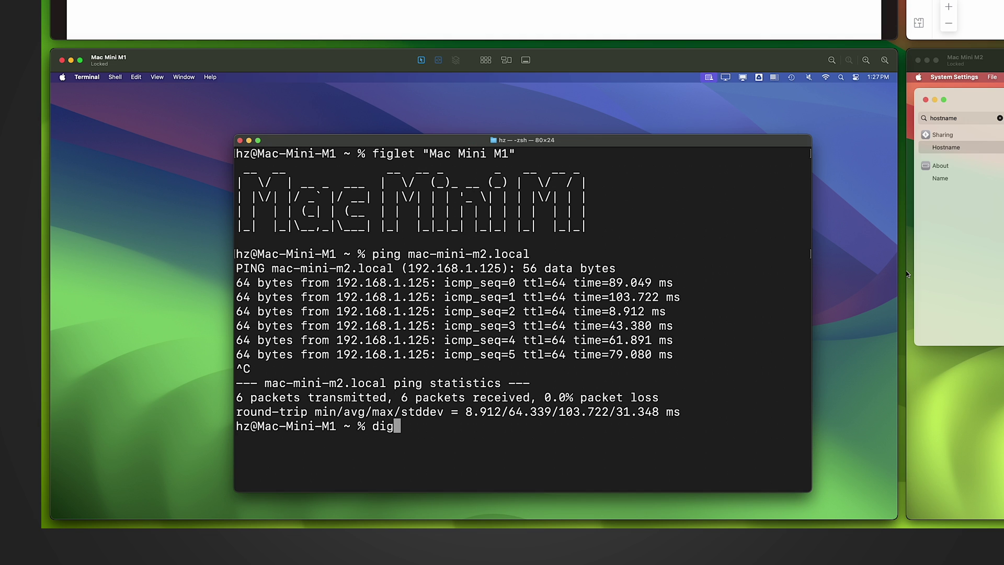
{"action": "type", "text": " mac-mini.m2.local"}
{"action": "key", "text": "Return"}
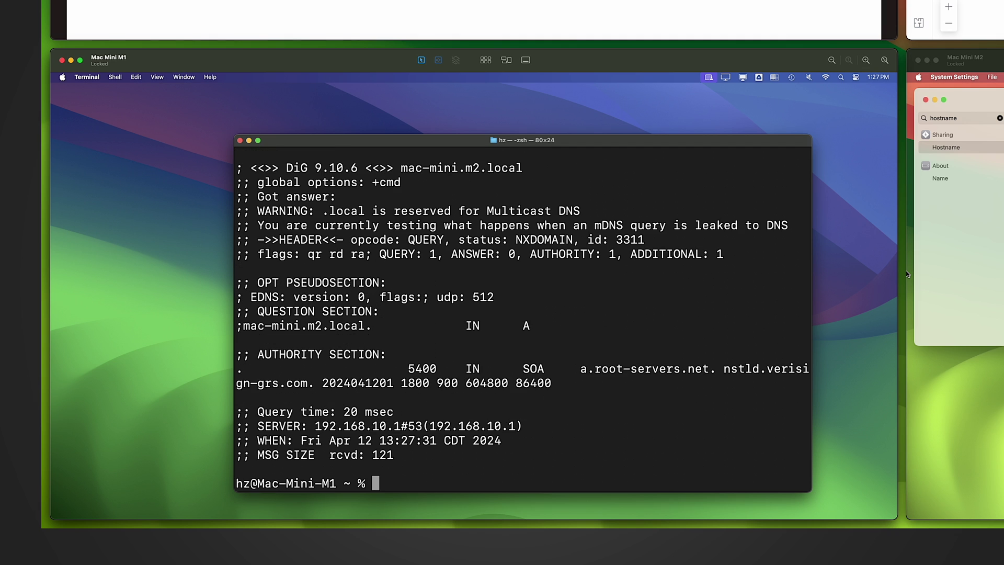
Step: Examine the dig output, highlighting the answer count, the Multicast DNS warning lines and the queried hostname
{"action": "left_click_drag", "start_coordinate": [448, 254], "coordinate": [512, 253]}
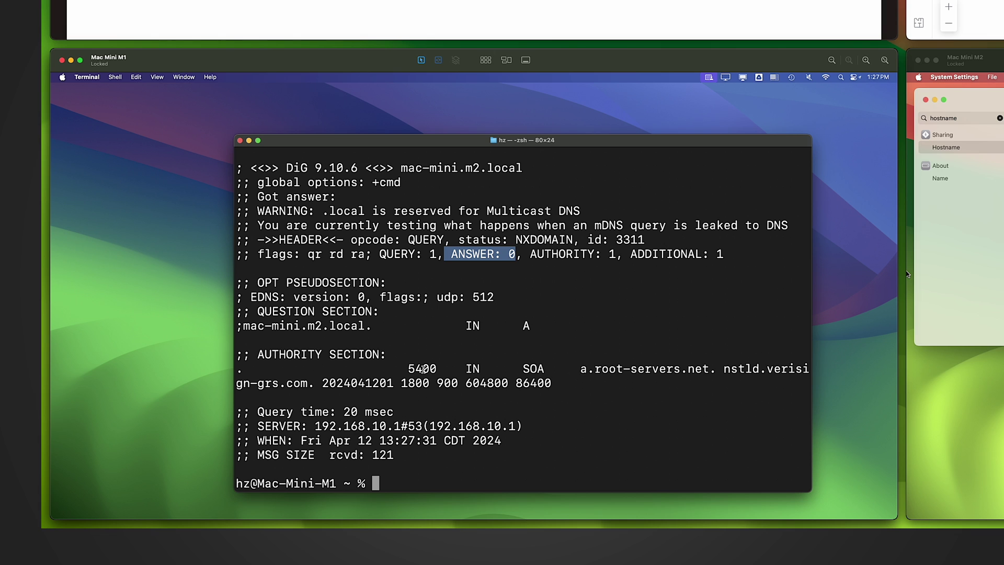
{"action": "left_click_drag", "start_coordinate": [258, 211], "coordinate": [311, 210]}
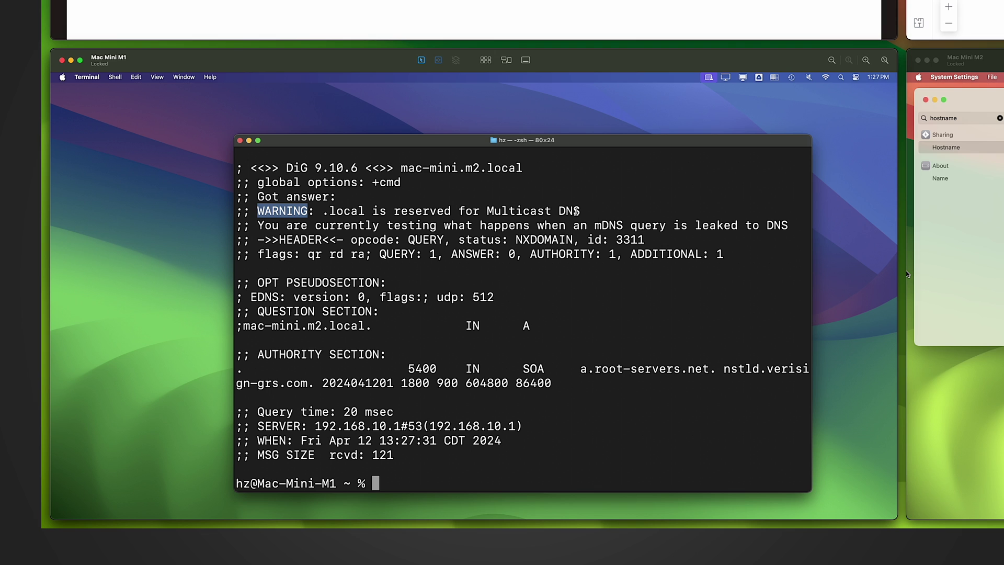
{"action": "left_click_drag", "start_coordinate": [258, 225], "coordinate": [781, 226]}
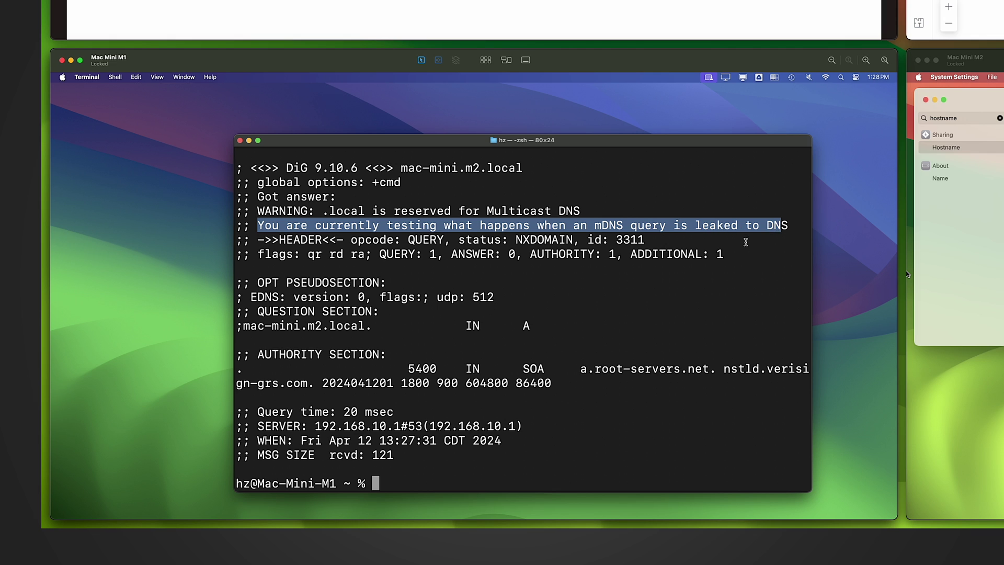
{"action": "left_click", "coordinate": [769, 224]}
{"action": "left_click", "coordinate": [518, 169]}
{"action": "left_click_drag", "start_coordinate": [517, 168], "coordinate": [406, 168]}
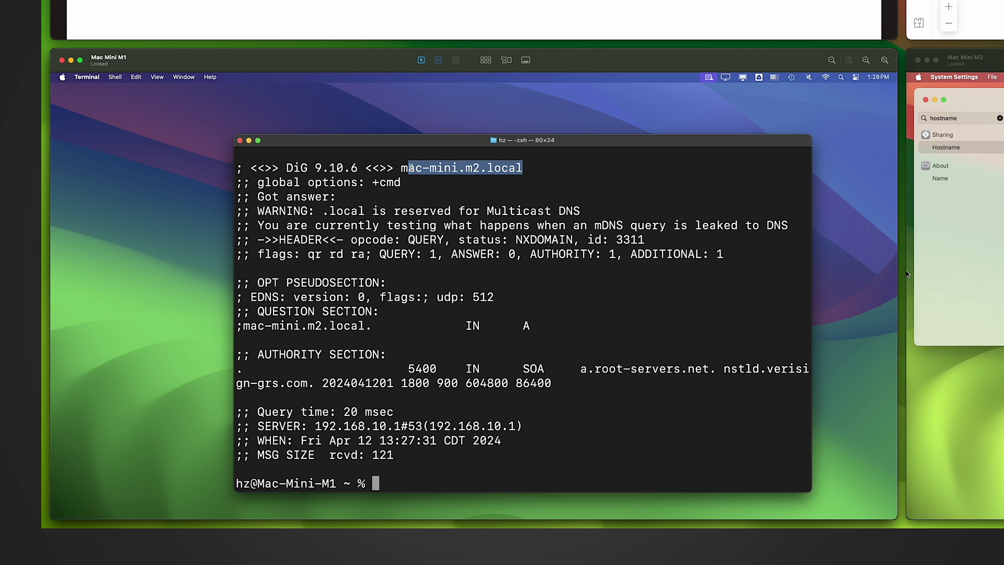
{"action": "left_click", "coordinate": [434, 457]}
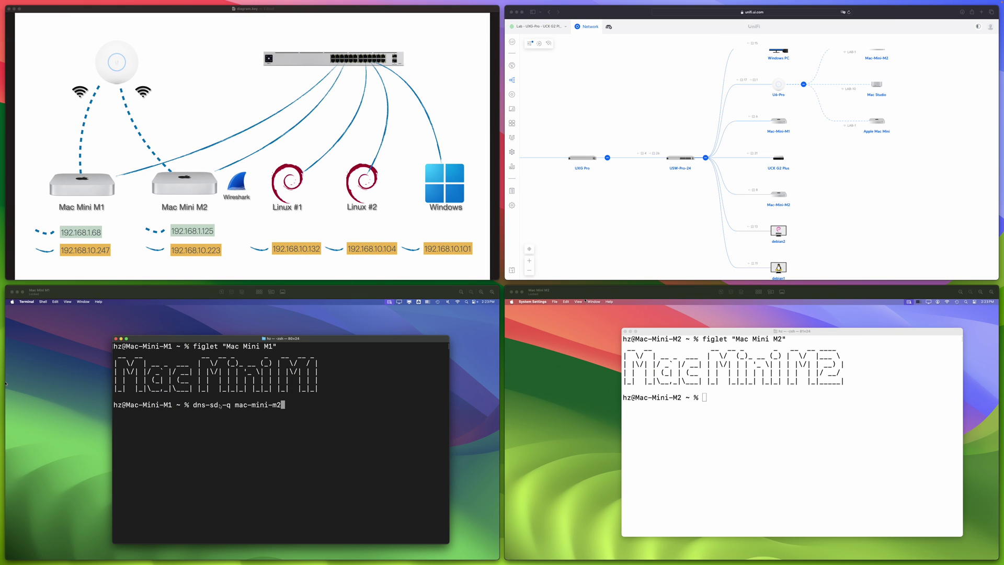
Step: Run the dns-sd -q query for mac-mini-m2, stop it and highlight the name in its result
{"action": "left_click", "coordinate": [219, 406]}
{"action": "left_click_drag", "start_coordinate": [194, 405], "coordinate": [219, 405]}
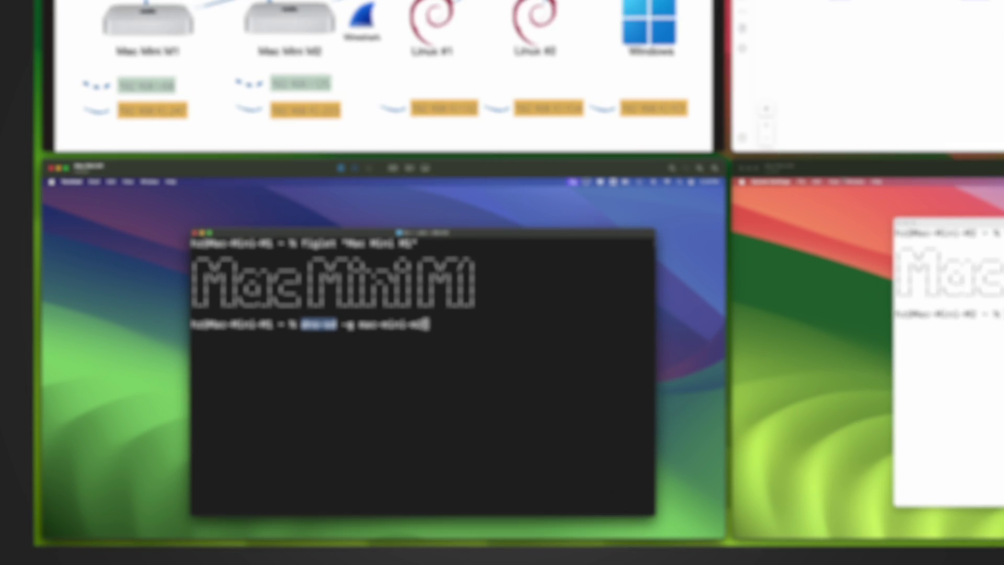
{"action": "left_click", "coordinate": [226, 405]}
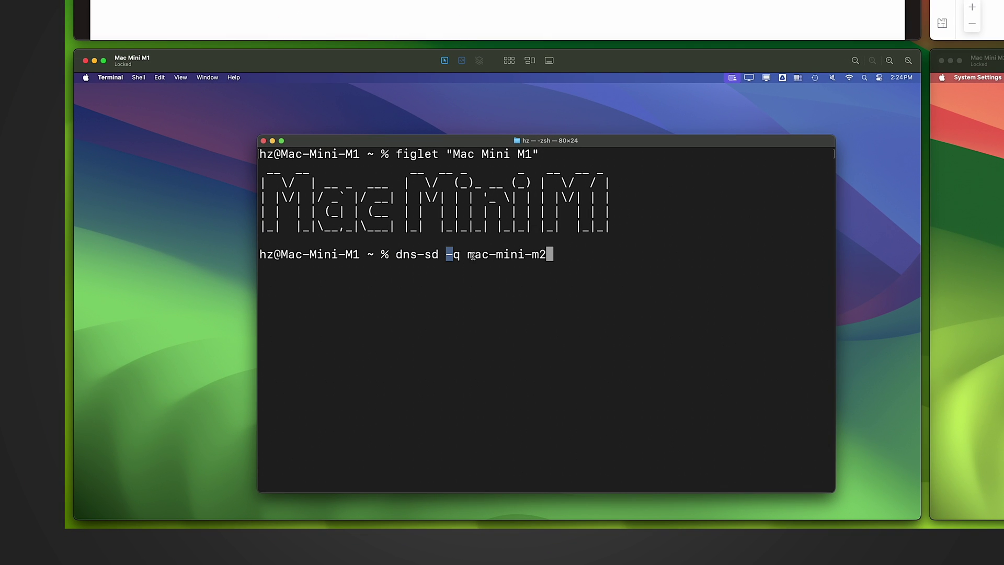
{"action": "left_click_drag", "start_coordinate": [467, 254], "coordinate": [576, 253]}
{"action": "left_click", "coordinate": [578, 253]}
{"action": "key", "text": "Return"}
{"action": "key", "text": "ctrl+c"}
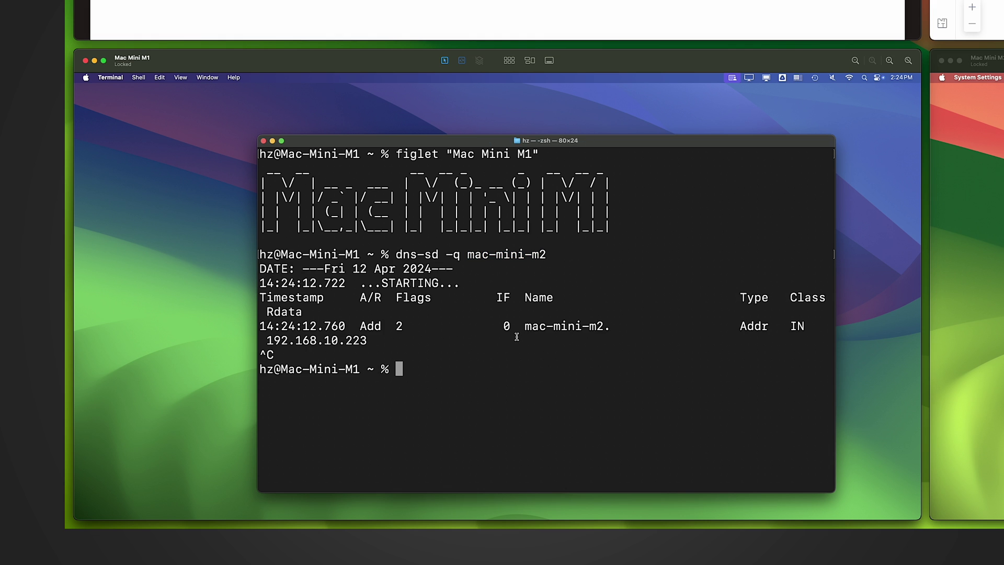
{"action": "left_click_drag", "start_coordinate": [524, 326], "coordinate": [601, 326]}
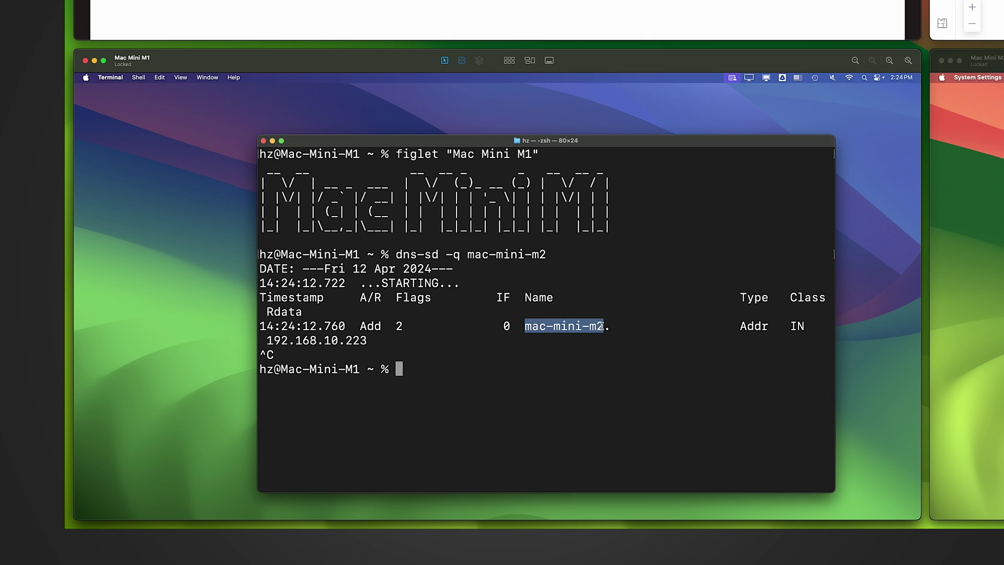
{"action": "left_click", "coordinate": [539, 354]}
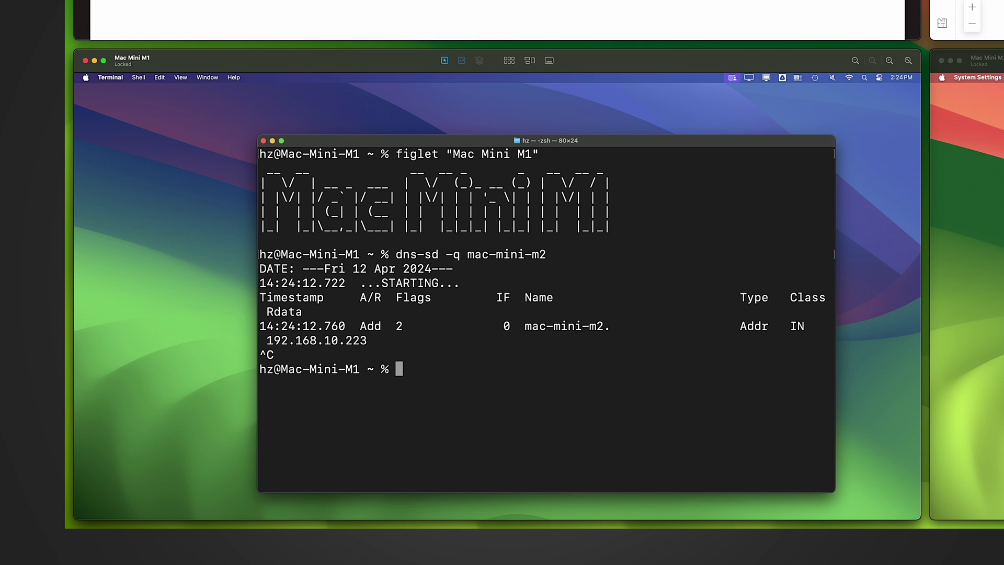
Step: Run dns-sd -q for mac-mini-m2.local, stop it and highlight the subnet part of each returned address
{"action": "key", "text": "Up"}
{"action": "type", "text": "."}
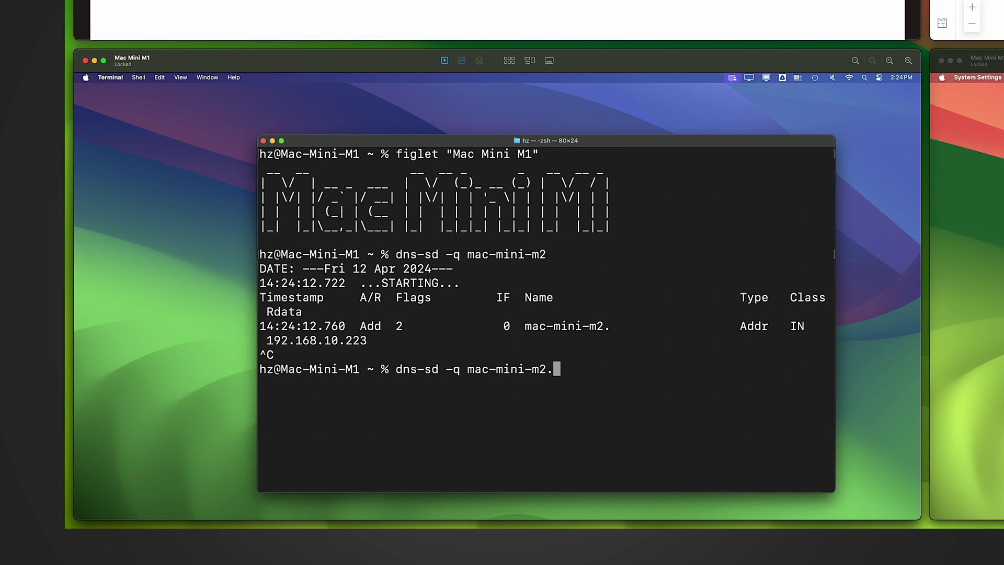
{"action": "type", "text": "local"}
{"action": "key", "text": "Return"}
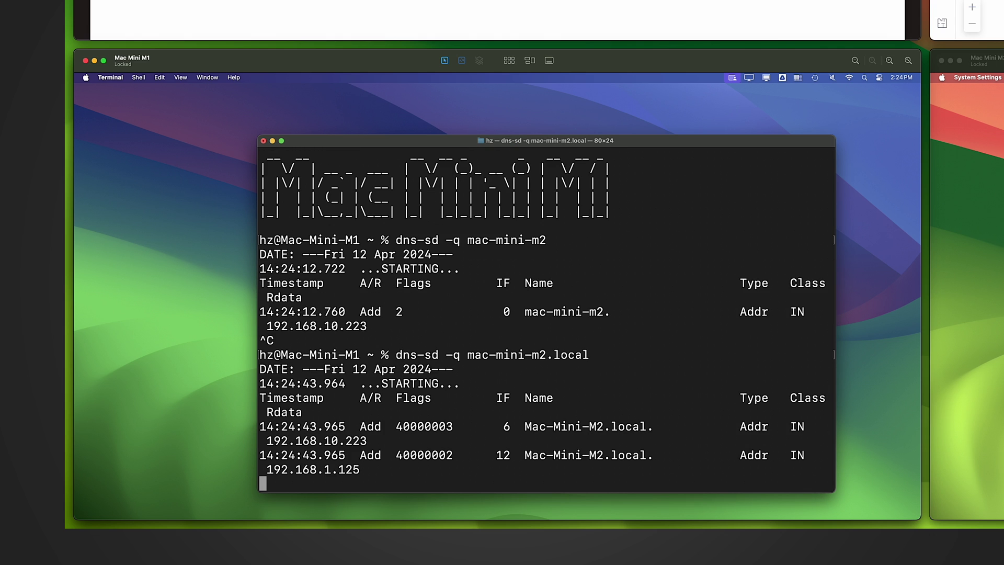
{"action": "key", "text": "ctrl+c"}
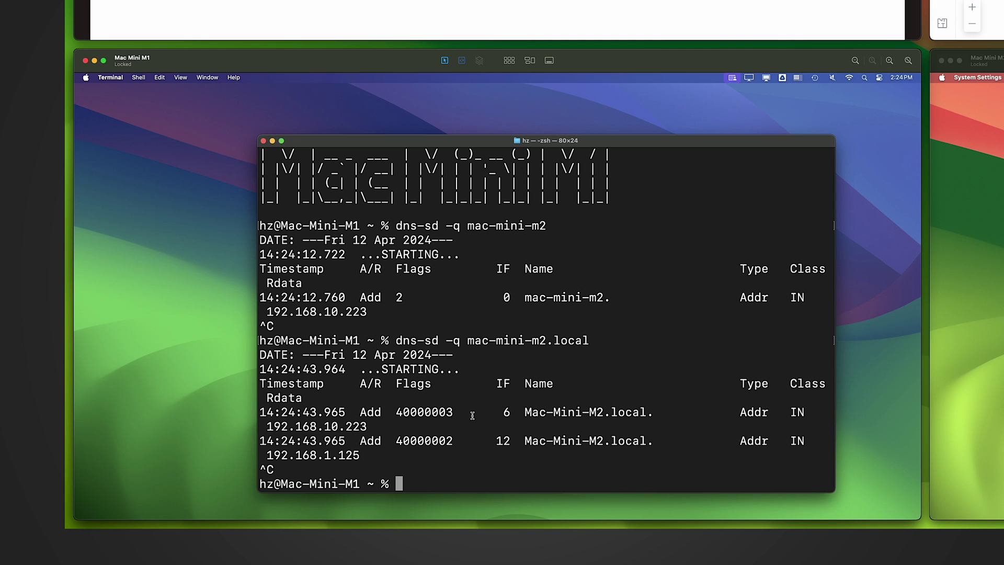
{"action": "double_click", "coordinate": [323, 426]}
{"action": "double_click", "coordinate": [326, 455]}
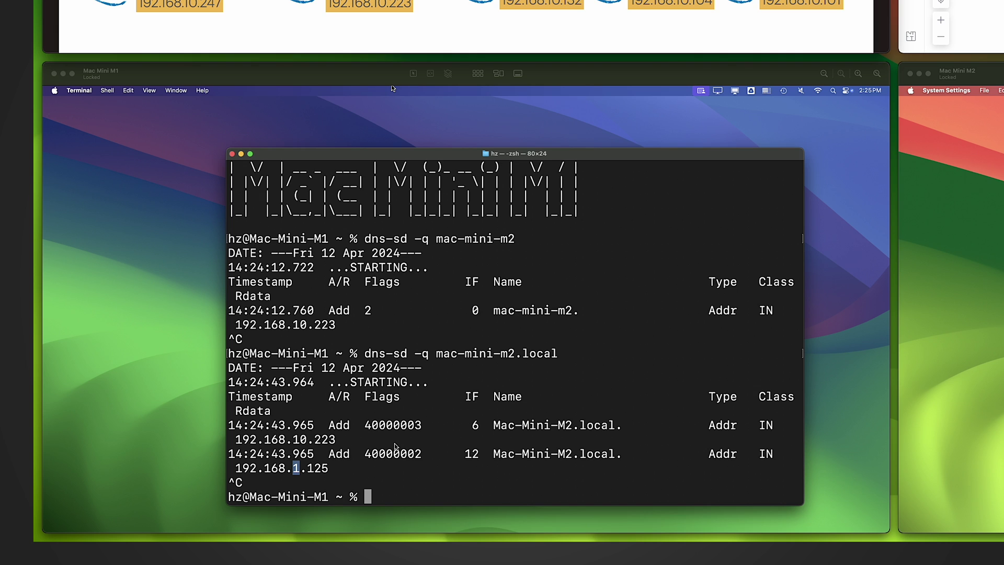
Step: Switch to Wireshark on the Mac Mini M1 and stop the packet capture
{"action": "left_click", "coordinate": [393, 88]}
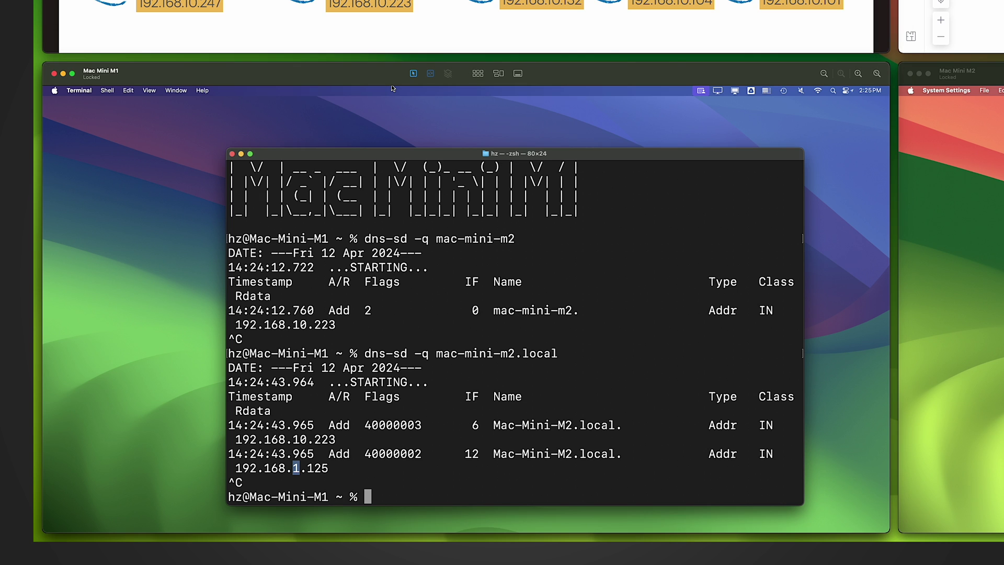
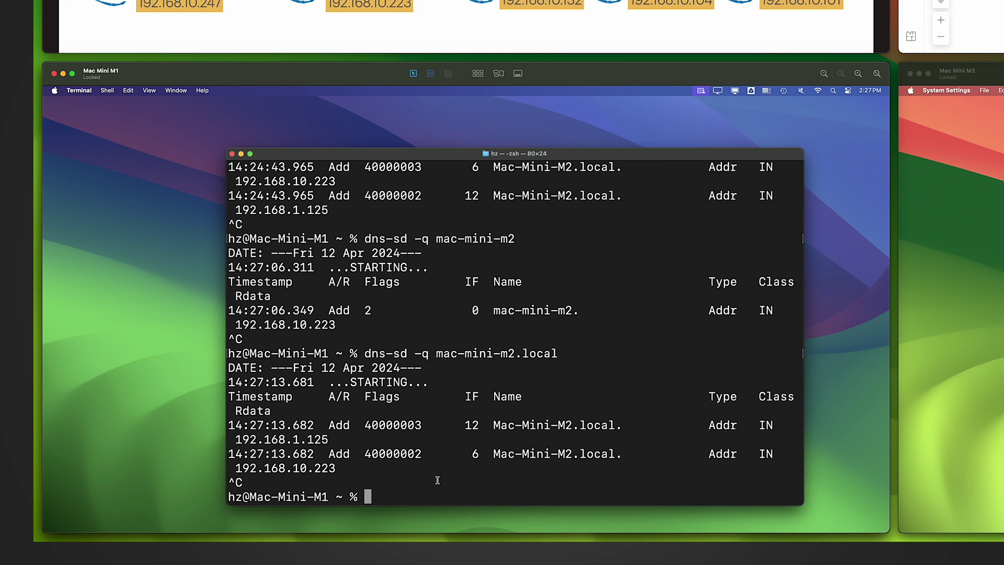
{"action": "key", "text": "super+Tab"}
{"action": "left_click", "coordinate": [68, 106]}
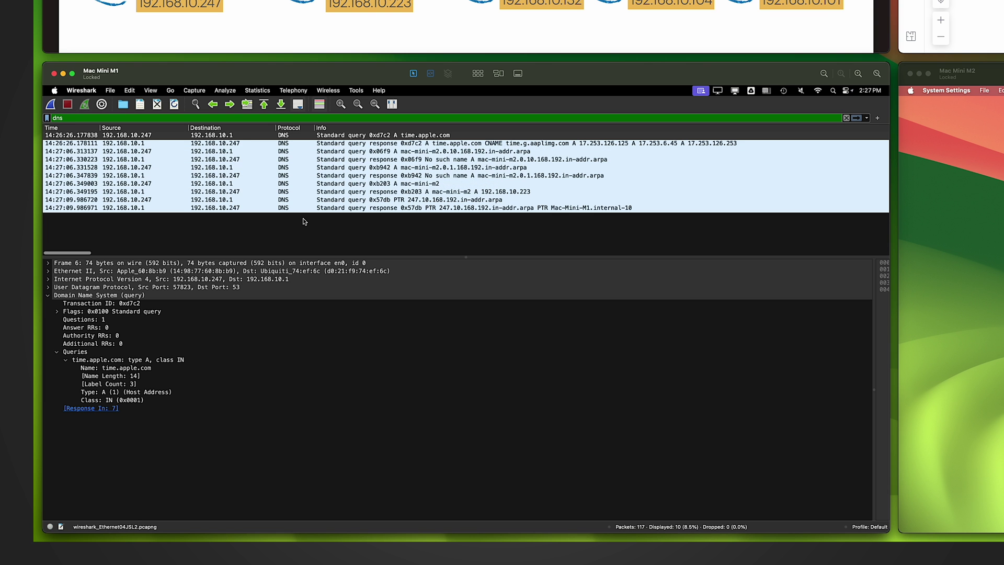
Step: Examine the DNS query and response packets 0x06f9 and 0xb942 for mac-mini-m2 in the packet list
{"action": "left_click", "coordinate": [480, 152]}
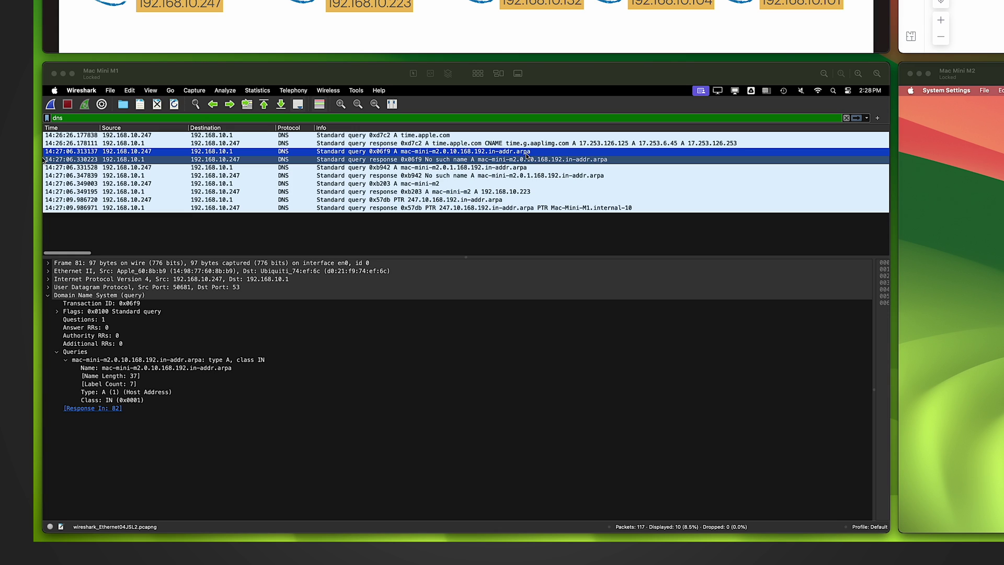
{"action": "left_click", "coordinate": [428, 154]}
{"action": "left_click", "coordinate": [372, 160]}
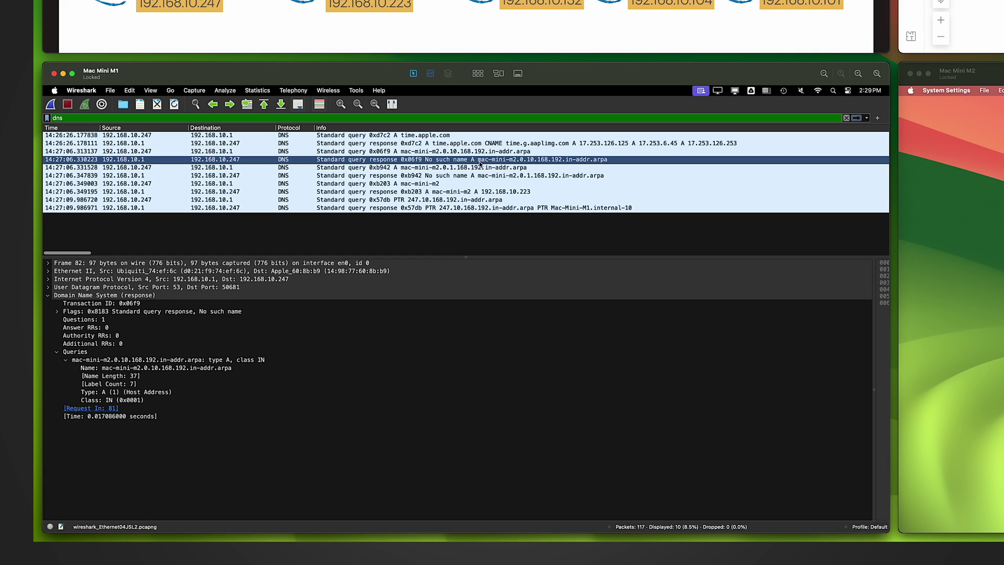
{"action": "left_click", "coordinate": [395, 167]}
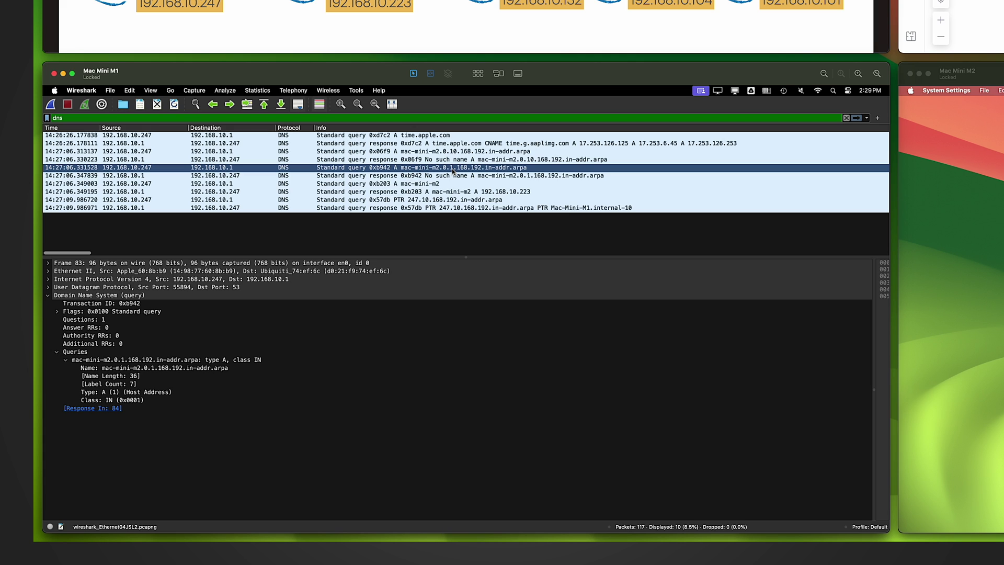
{"action": "left_click", "coordinate": [447, 177]}
{"action": "left_click", "coordinate": [448, 170]}
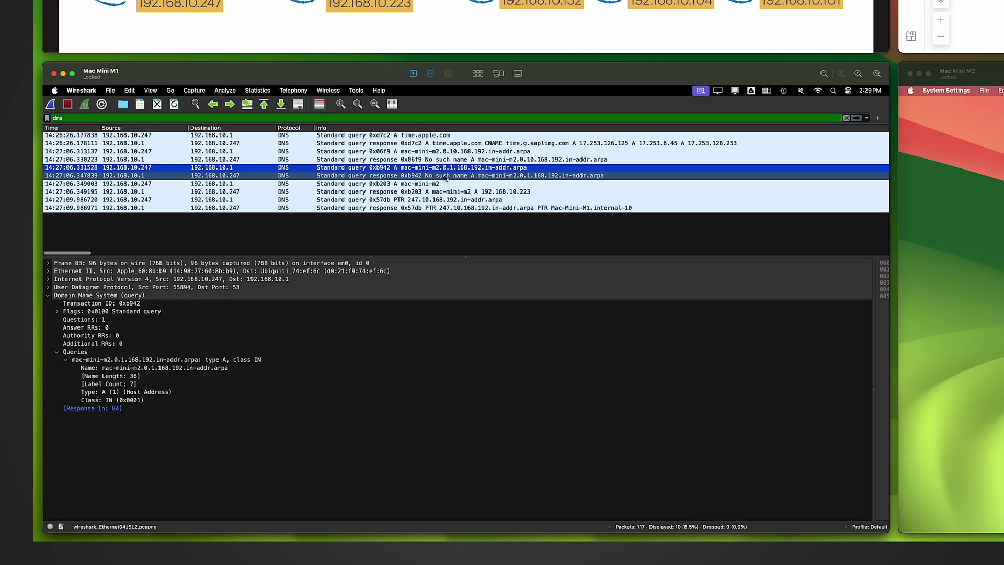
{"action": "left_click", "coordinate": [445, 177]}
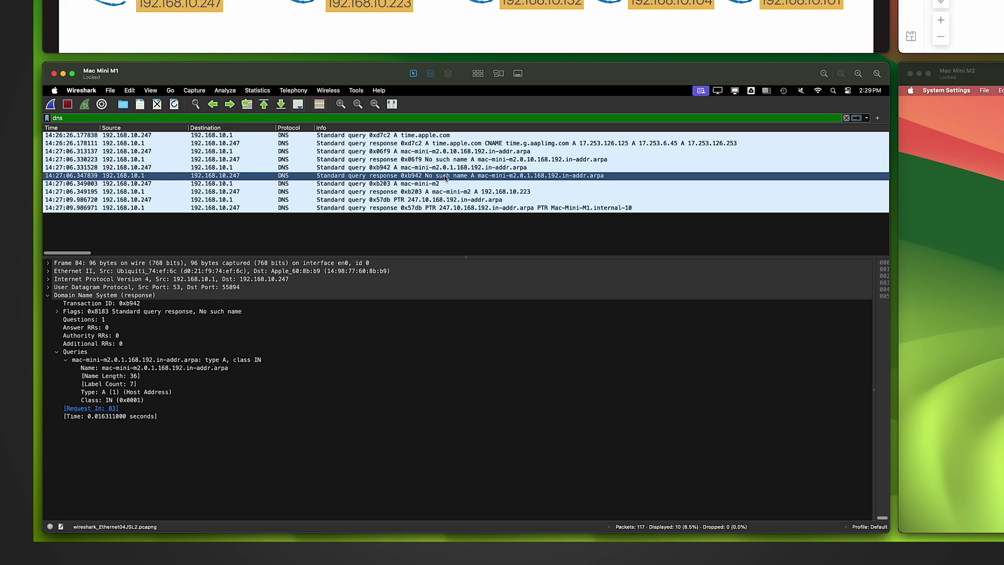
Step: Examine the DNS query and response packets 0xb203 for mac-mini-m2 in the packet list
{"action": "left_click", "coordinate": [415, 183]}
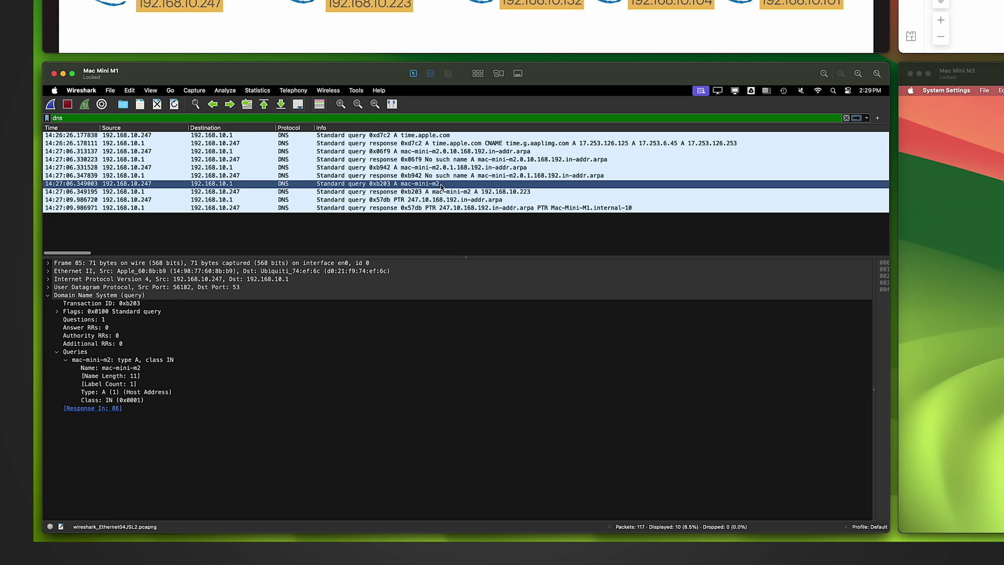
{"action": "left_click", "coordinate": [411, 192]}
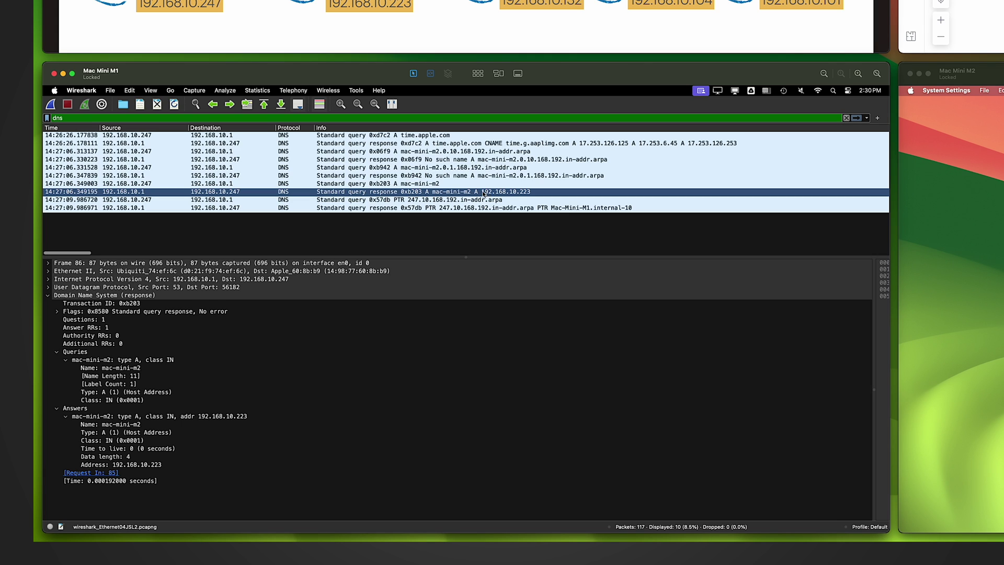
{"action": "left_click", "coordinate": [422, 193]}
Step: Change the Wireshark display filter to mdns, then switch to Terminal and highlight the dns-sd -q mac-mini-m2.local command
{"action": "left_click", "coordinate": [65, 118]}
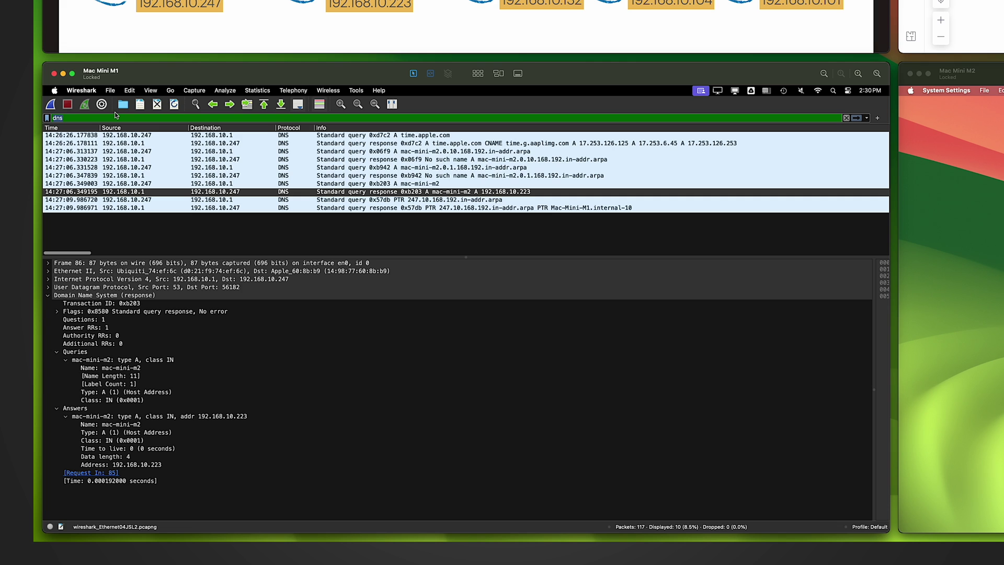
{"action": "left_click", "coordinate": [53, 118]}
{"action": "type", "text": "m"}
{"action": "key", "text": "Return"}
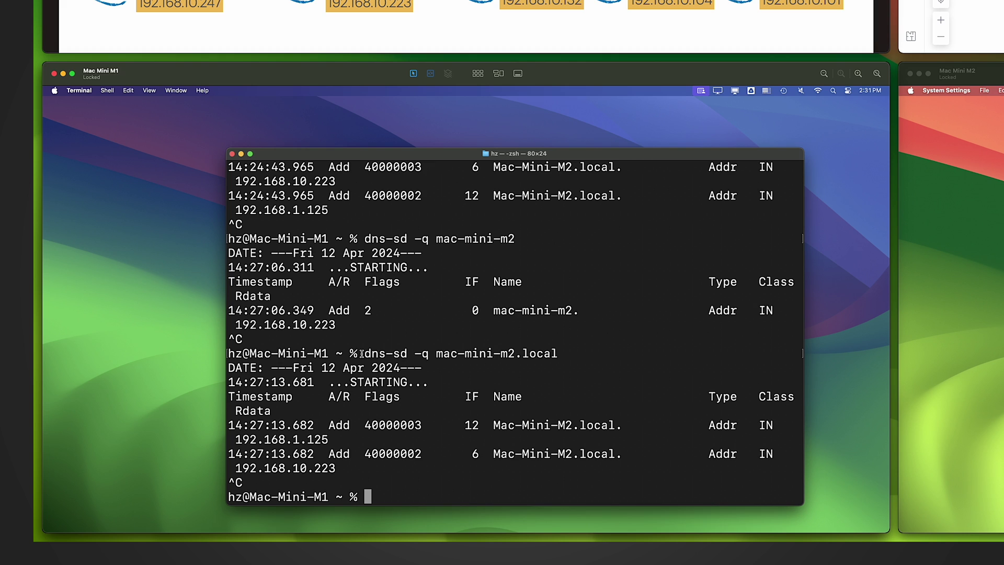
{"action": "left_click_drag", "start_coordinate": [364, 353], "coordinate": [571, 352]}
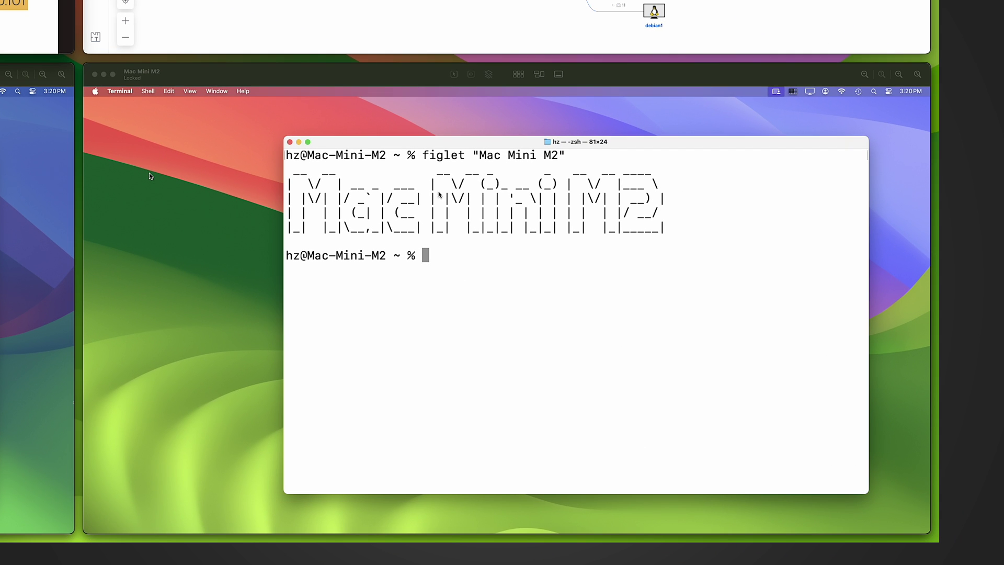
Step: Run sudo killall -HUP mDNSResponder on the Mac Mini M2, highlighting HUP and mDNSResponder, and enter the account password
{"action": "left_click", "coordinate": [149, 173]}
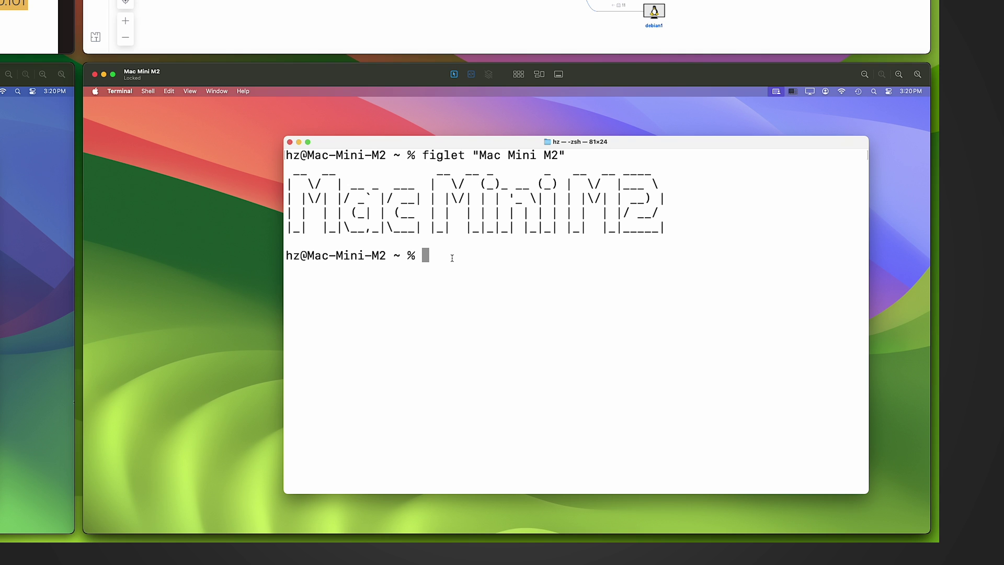
{"action": "type", "text": "sudo killall -HUP mDNSResponder"}
{"action": "left_click_drag", "start_coordinate": [458, 256], "coordinate": [542, 252]}
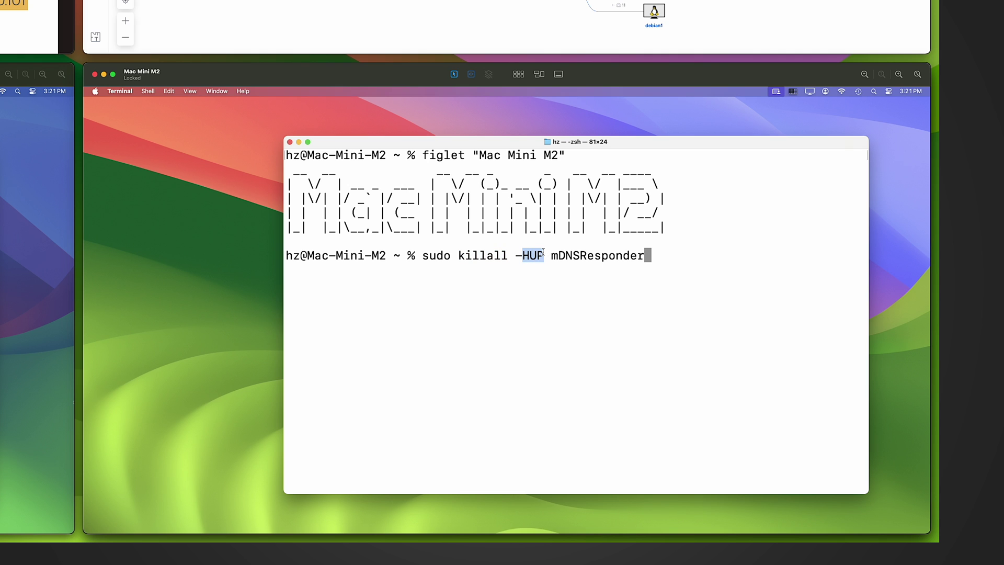
{"action": "double_click", "coordinate": [591, 255]}
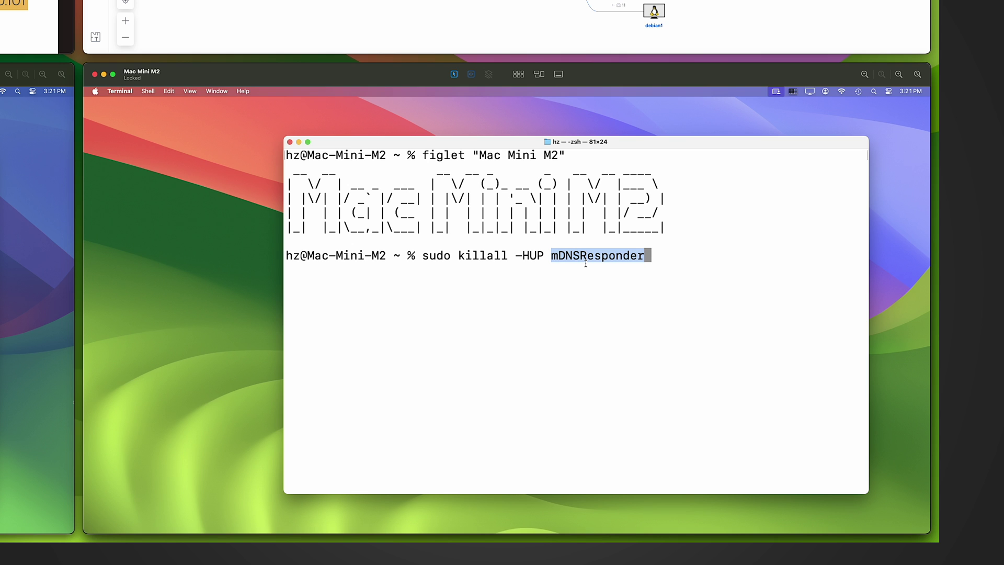
{"action": "left_click", "coordinate": [664, 259]}
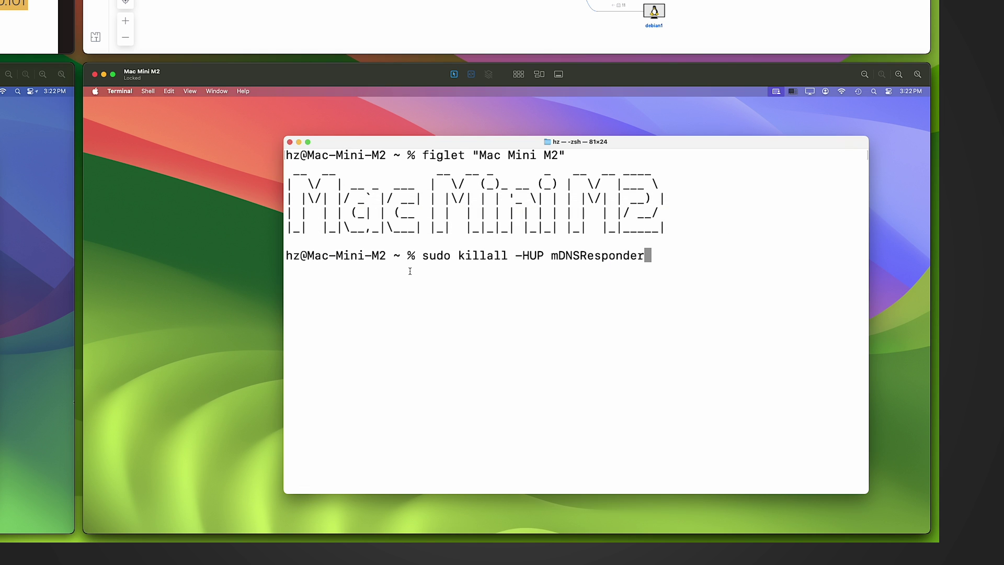
{"action": "key", "text": "Return"}
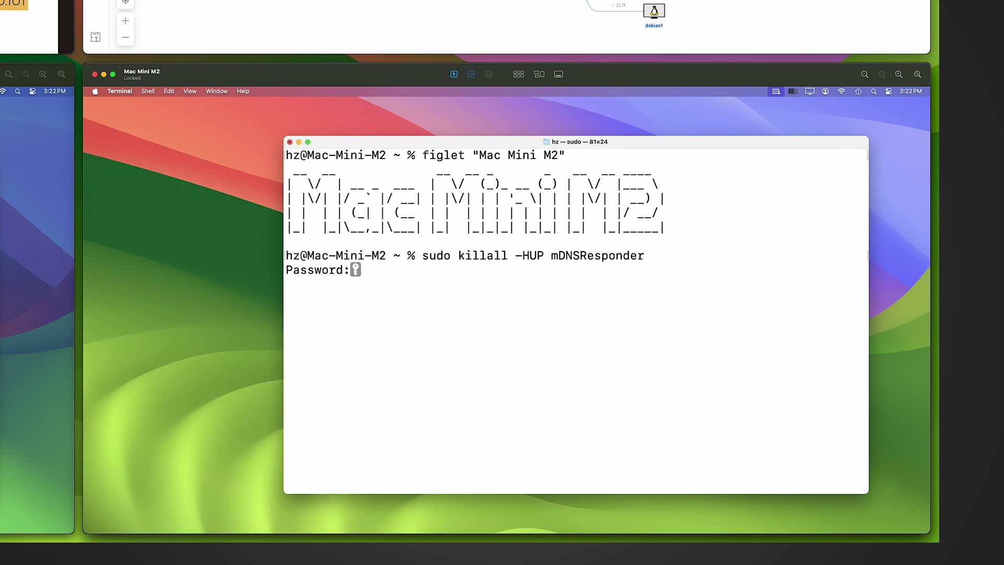
{"action": "key", "text": "Return"}
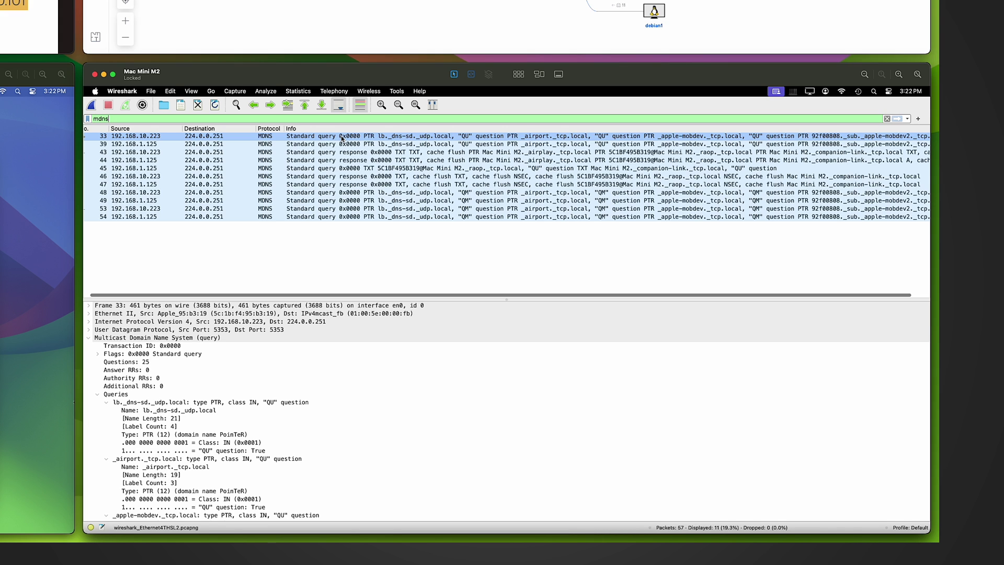
Step: In Wireshark on the Mac Mini M2, examine mDNS queries 33 and 39 and the answers and additional records of response 43
{"action": "left_click", "coordinate": [336, 143]}
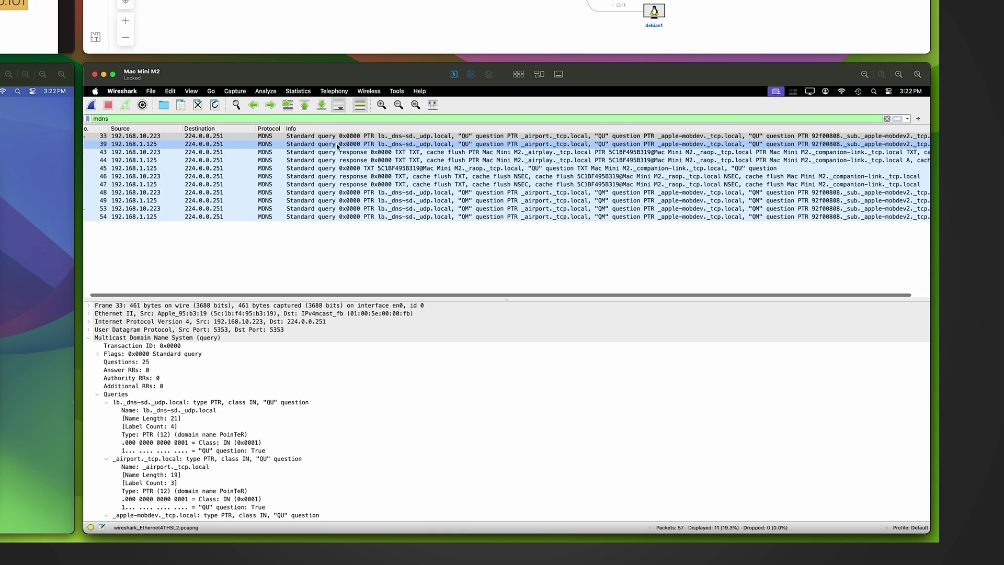
{"action": "left_click", "coordinate": [192, 137]}
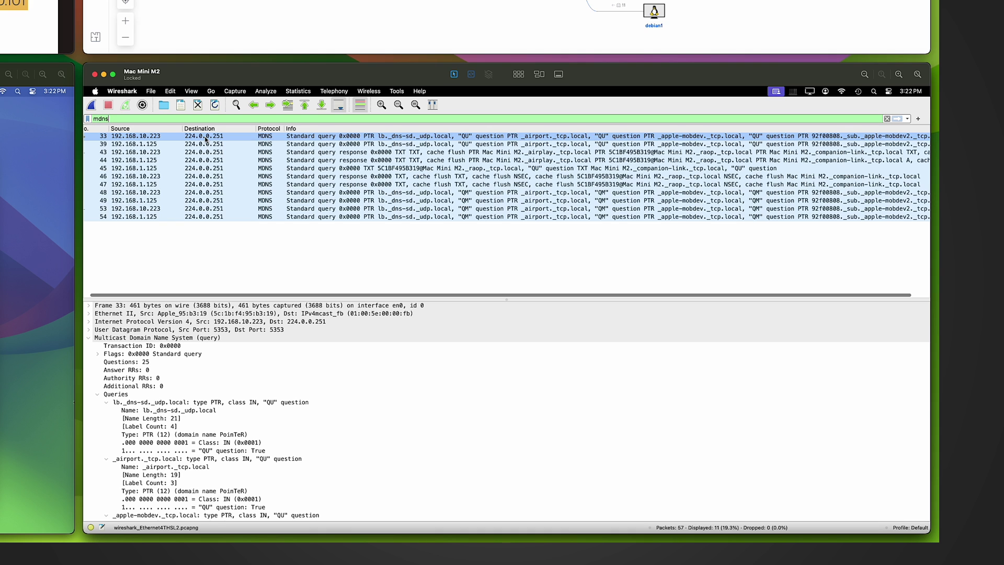
{"action": "left_click", "coordinate": [321, 153]}
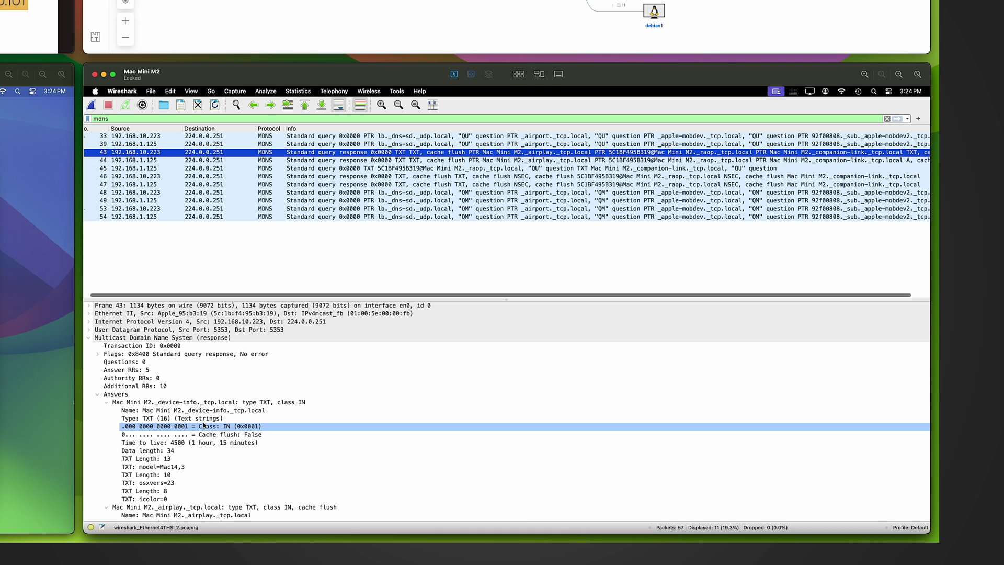
{"action": "scroll", "coordinate": [156, 426], "scroll_direction": "down", "scroll_amount": 1}
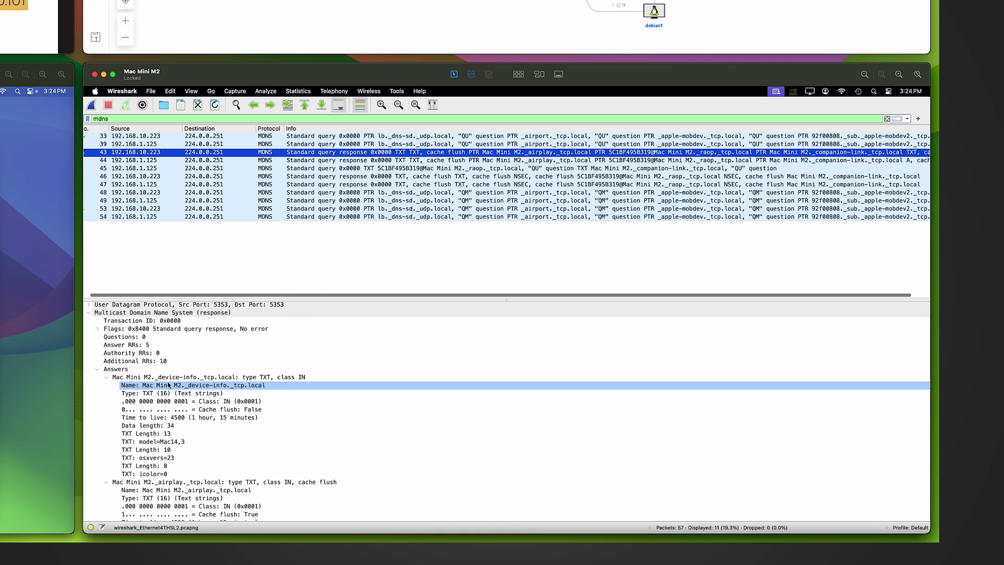
{"action": "scroll", "coordinate": [184, 386], "scroll_direction": "down", "scroll_amount": 1}
{"action": "scroll", "coordinate": [172, 398], "scroll_direction": "down", "scroll_amount": 10}
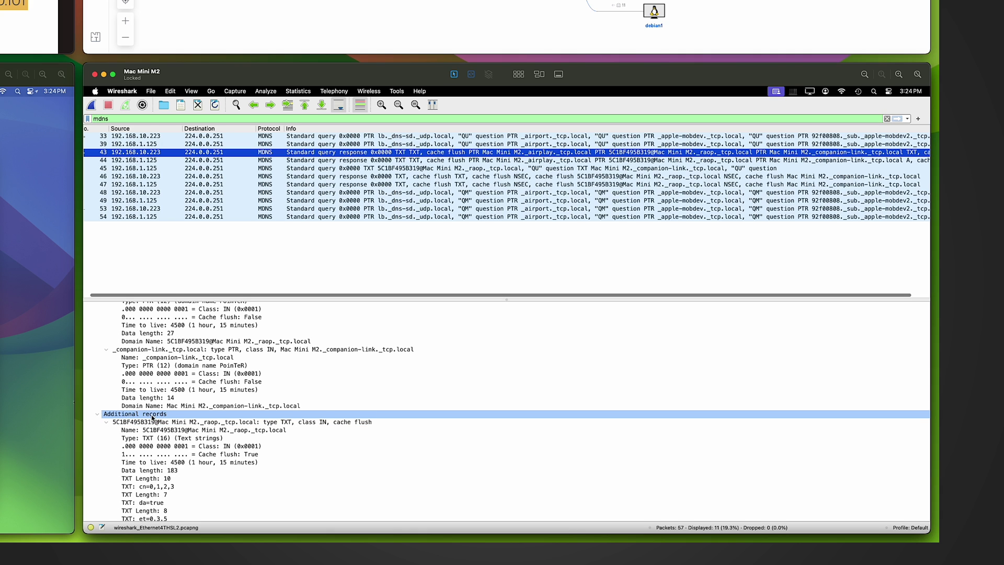
{"action": "scroll", "coordinate": [149, 418], "scroll_direction": "down", "scroll_amount": 10}
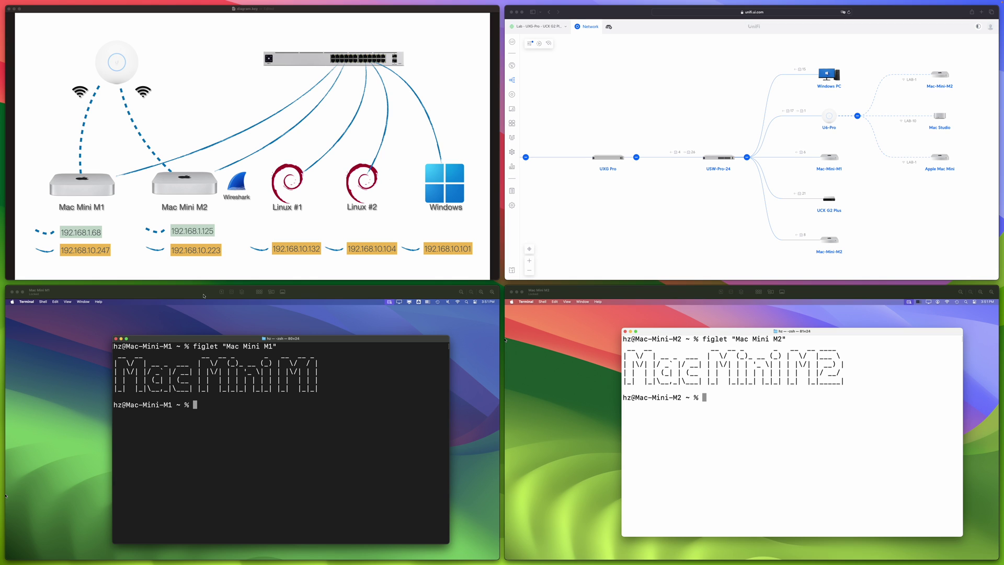
{"action": "left_click", "coordinate": [204, 296]}
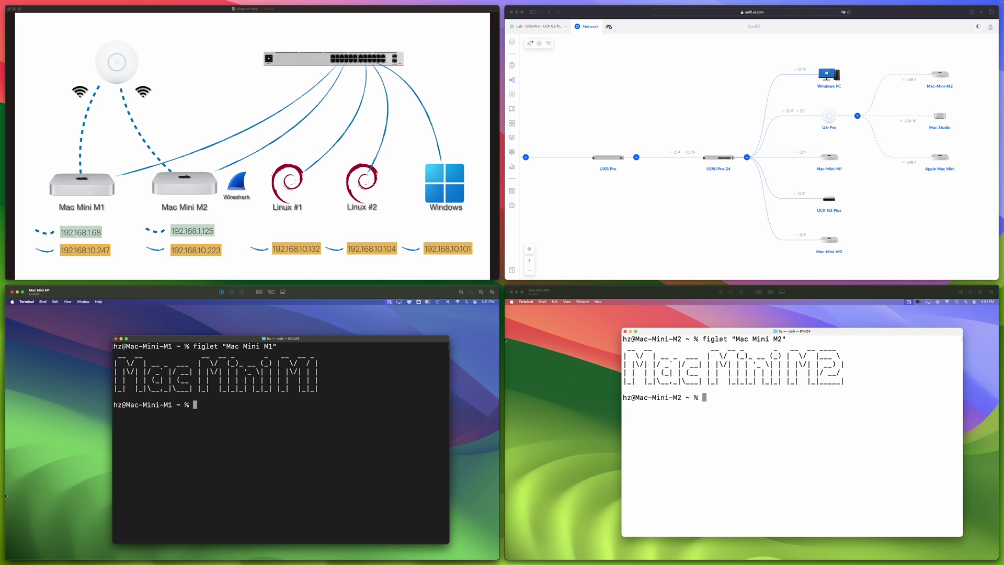
{"action": "type", "text": "dig @224.0.0.251 -p 5353 mac-mini-m2.local"}
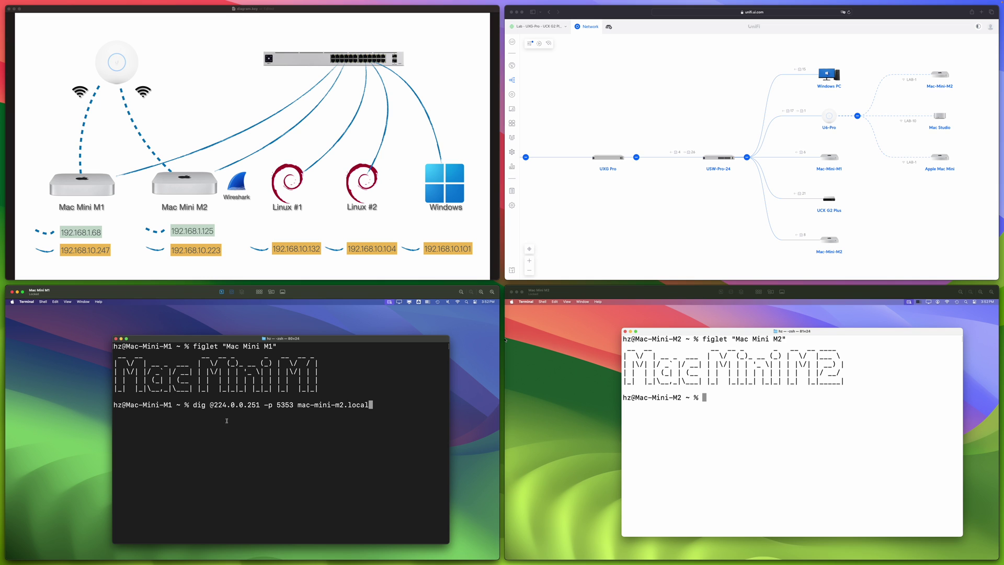
{"action": "left_click_drag", "start_coordinate": [195, 405], "coordinate": [211, 406]}
{"action": "left_click_drag", "start_coordinate": [298, 406], "coordinate": [368, 405]}
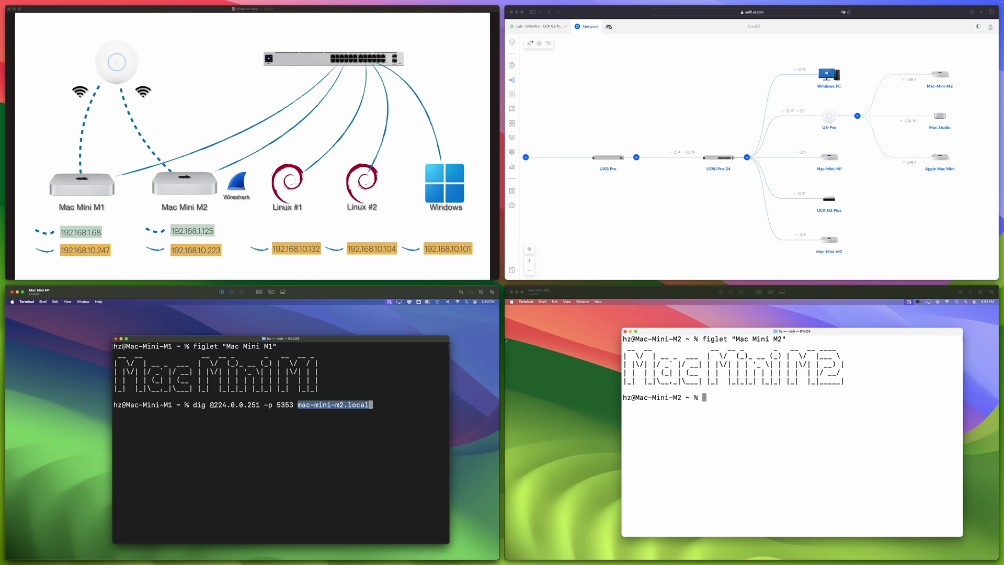
{"action": "left_click_drag", "start_coordinate": [214, 405], "coordinate": [261, 404]}
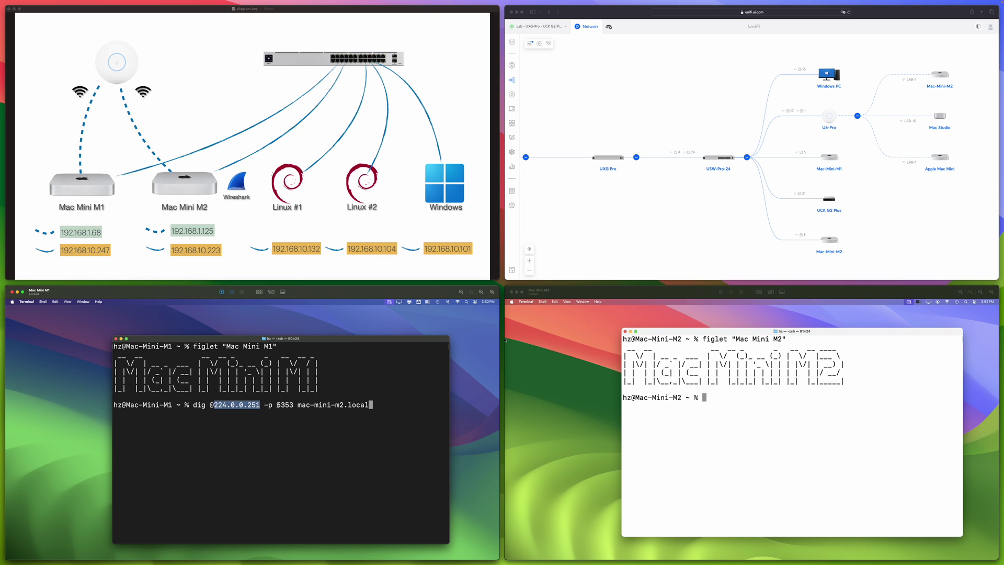
{"action": "double_click", "coordinate": [282, 404]}
{"action": "key", "text": "Return"}
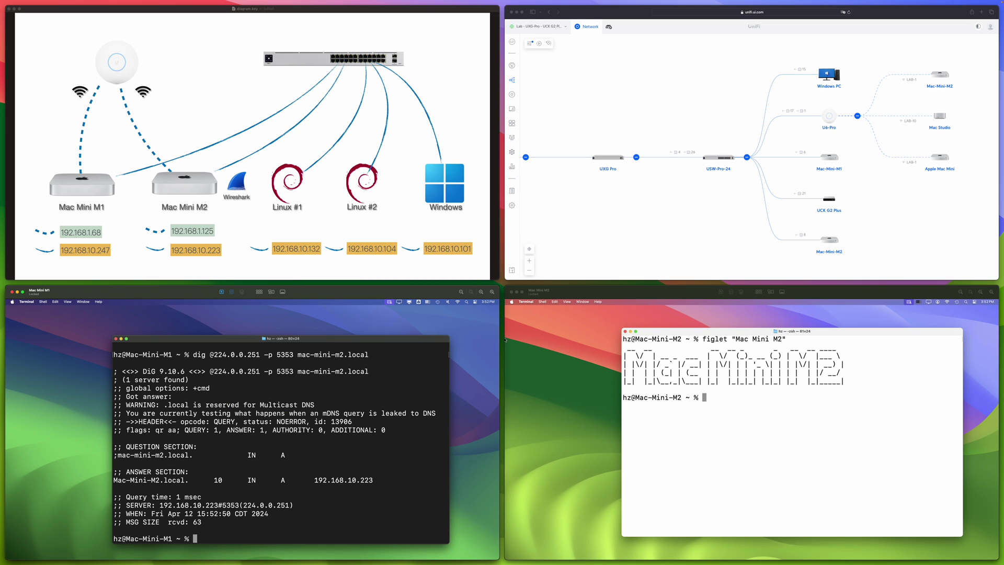
Step: Highlight the answer flag, the returned address and the responding server's address in the dig output
{"action": "left_click_drag", "start_coordinate": [227, 430], "coordinate": [264, 430]}
{"action": "left_click_drag", "start_coordinate": [314, 480], "coordinate": [365, 480]}
{"action": "left_click_drag", "start_coordinate": [156, 505], "coordinate": [218, 505]}
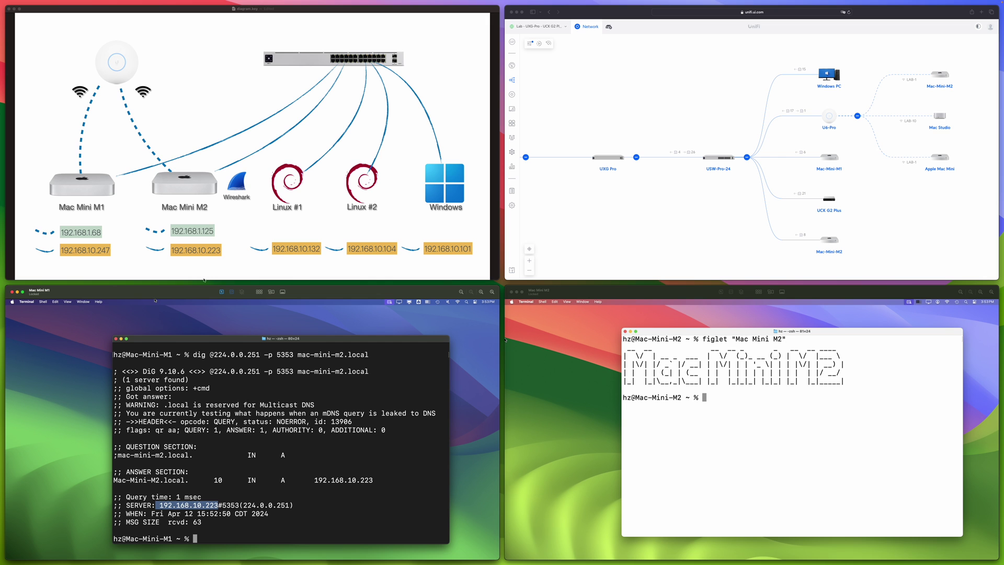
{"action": "left_click", "coordinate": [246, 477]}
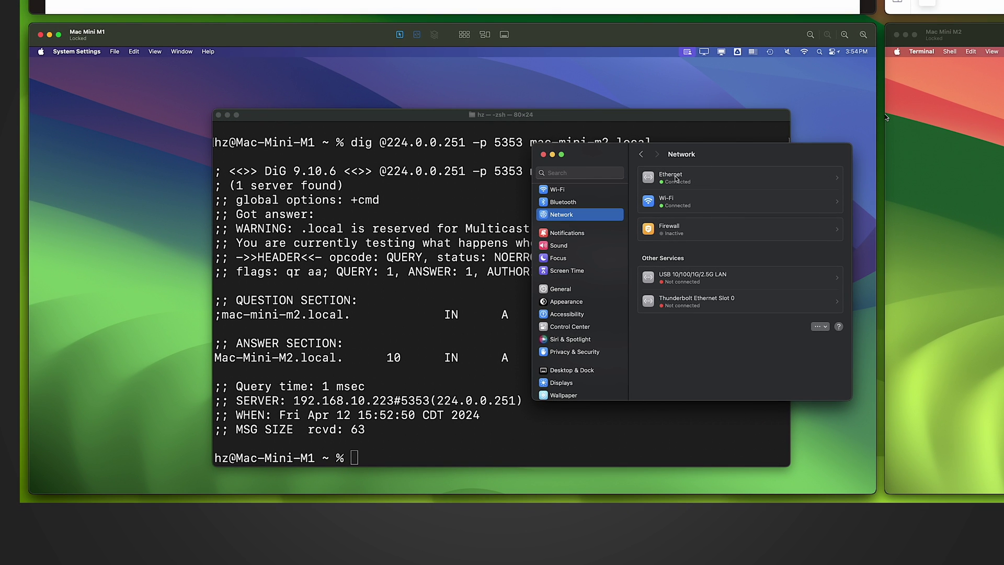
Step: View the network service order in the Mac Mini M1's Network settings and close it without changes
{"action": "left_click", "coordinate": [820, 326]}
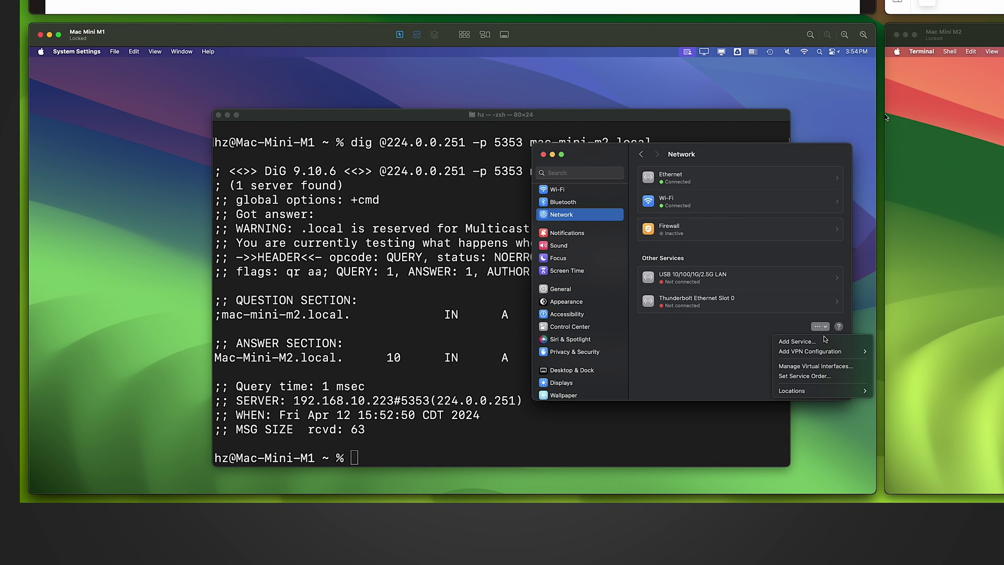
{"action": "left_click", "coordinate": [811, 376]}
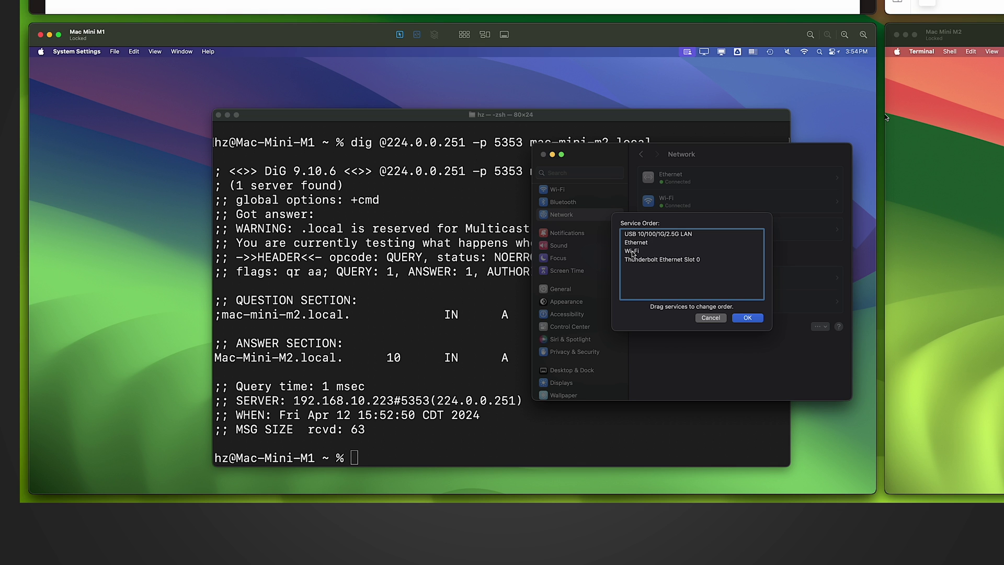
{"action": "left_click", "coordinate": [709, 317]}
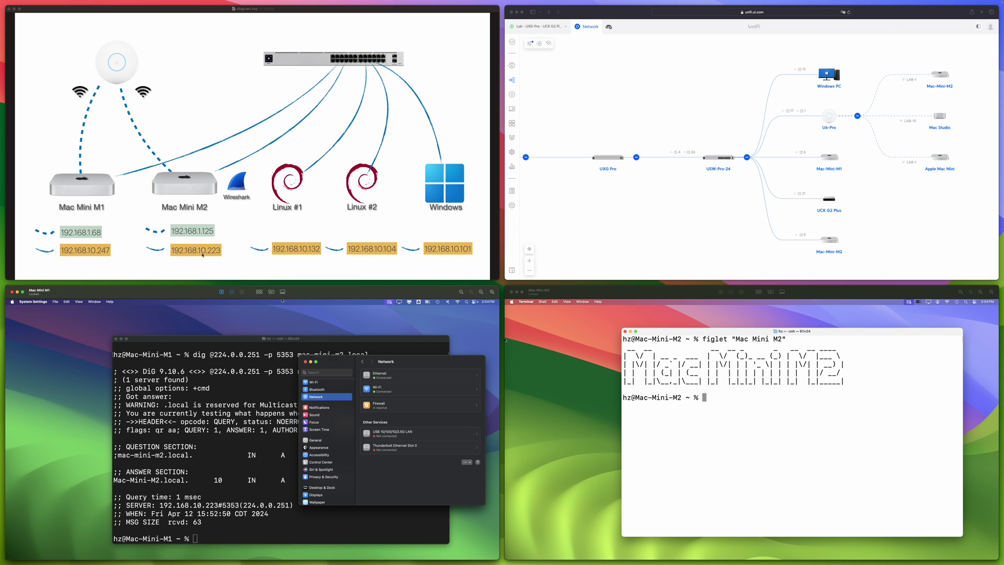
{"action": "left_click", "coordinate": [260, 339]}
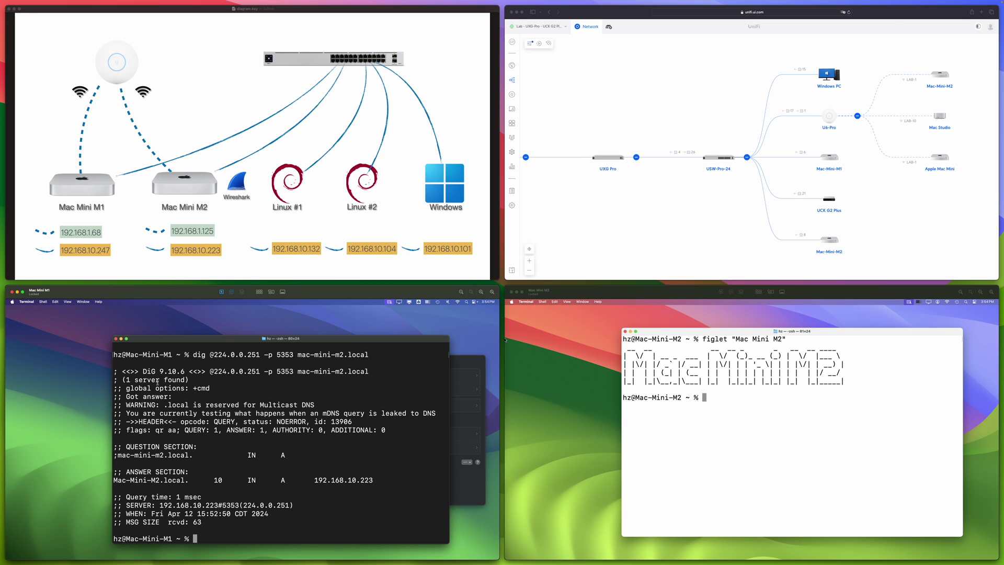
{"action": "scroll", "coordinate": [197, 421], "scroll_direction": "up", "scroll_amount": 3}
{"action": "scroll", "coordinate": [229, 486], "scroll_direction": "down", "scroll_amount": 3}
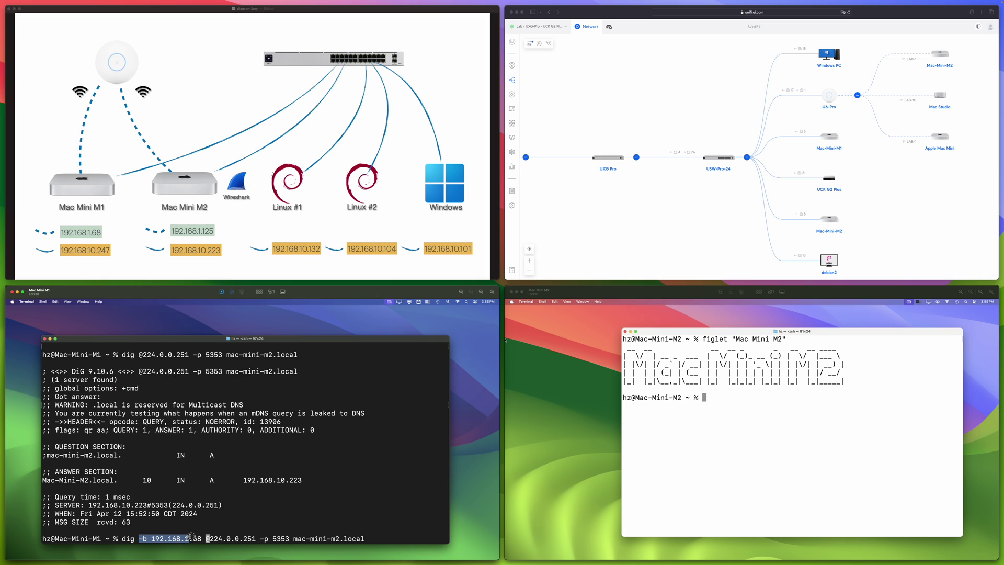
{"action": "left_click_drag", "start_coordinate": [189, 538], "coordinate": [202, 537]}
{"action": "left_click", "coordinate": [136, 537]}
{"action": "scroll", "coordinate": [138, 537], "scroll_direction": "up", "scroll_amount": 1}
{"action": "scroll", "coordinate": [140, 538], "scroll_direction": "down", "scroll_amount": 1}
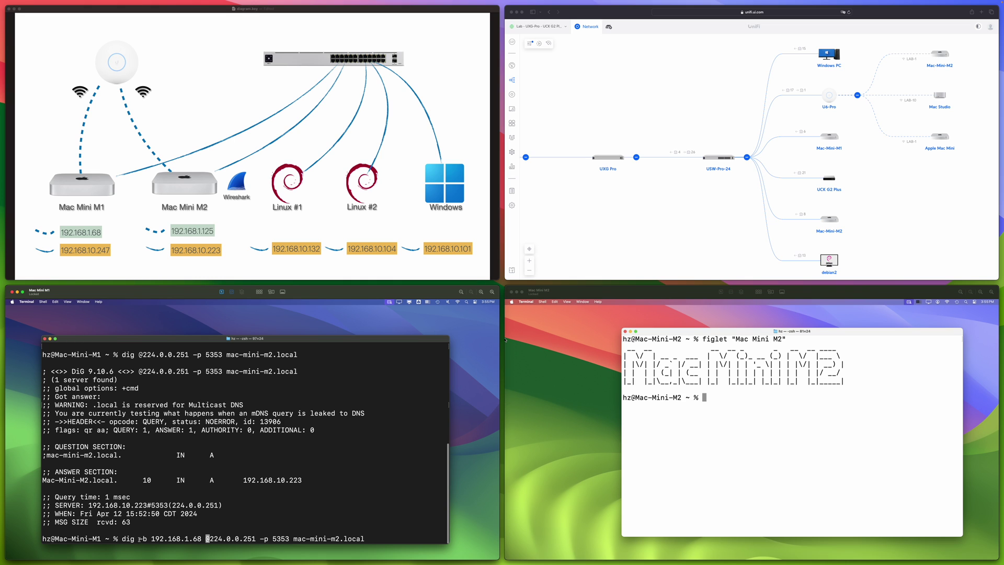
Step: Run the dig query bound to 192.168.1.68 and highlight the ANSWER flag and server address in its output
{"action": "left_click_drag", "start_coordinate": [139, 538], "coordinate": [259, 538]}
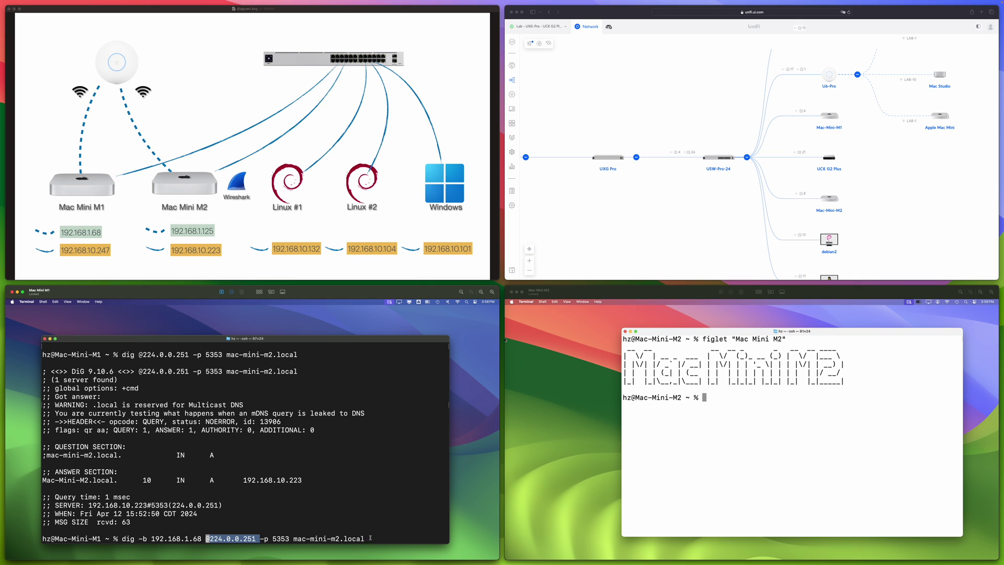
{"action": "left_click_drag", "start_coordinate": [369, 539], "coordinate": [289, 538]}
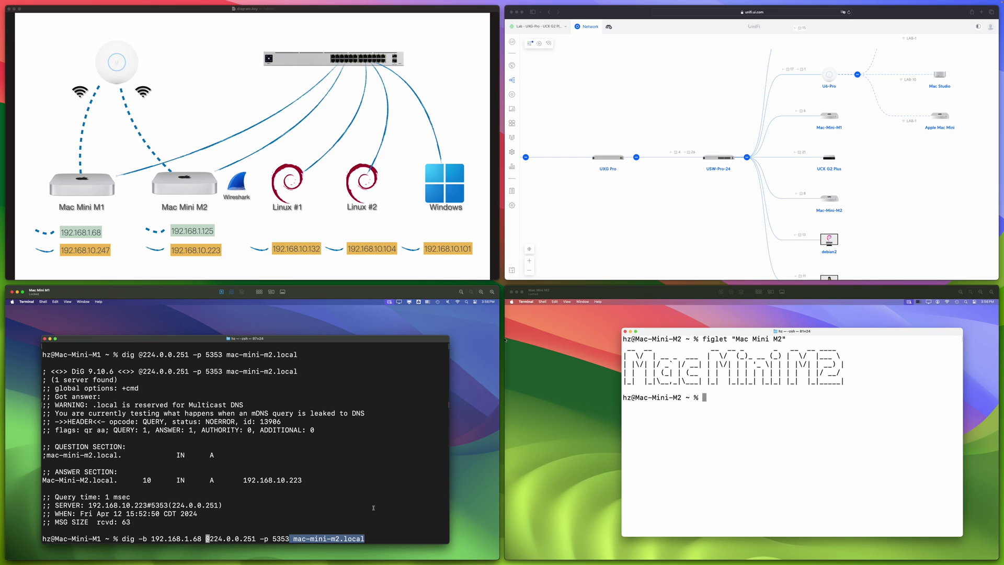
{"action": "left_click", "coordinate": [362, 499]}
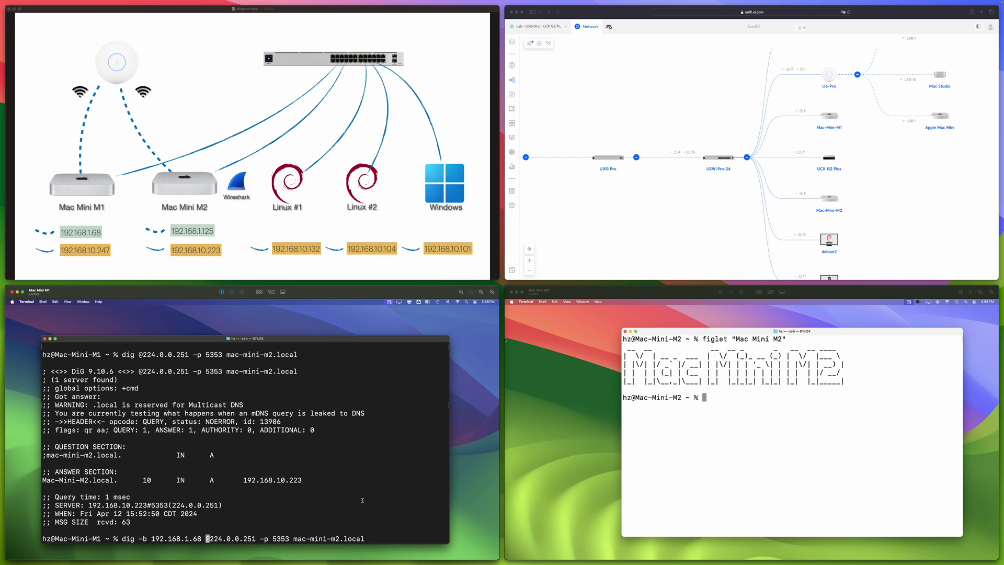
{"action": "key", "text": "Return"}
{"action": "double_click", "coordinate": [172, 430]}
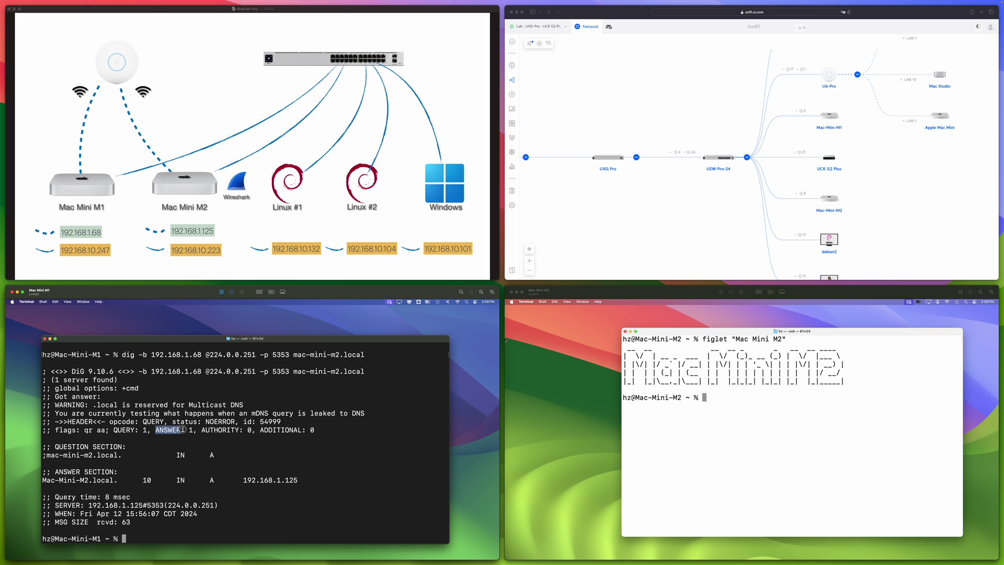
{"action": "left_click_drag", "start_coordinate": [88, 505], "coordinate": [142, 505]}
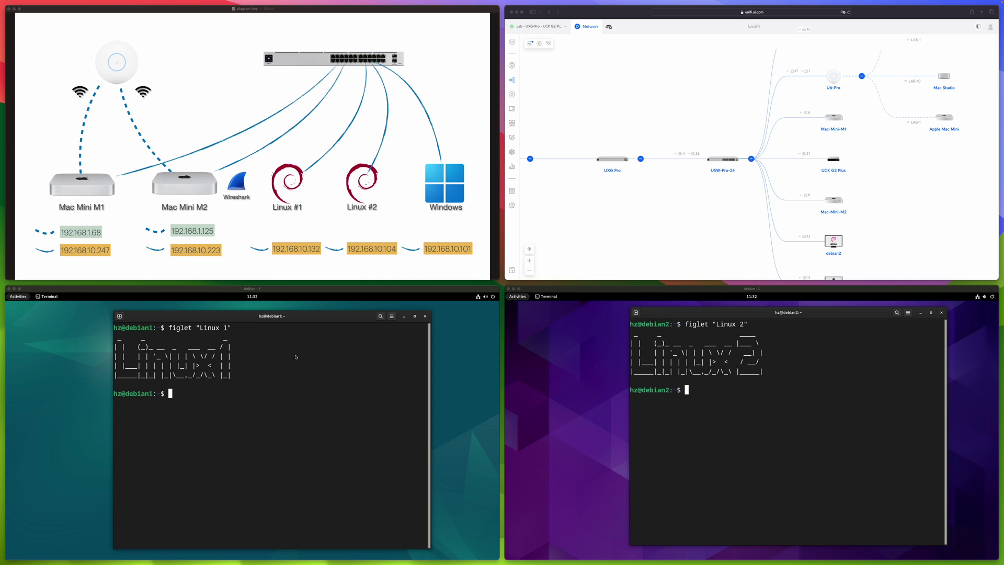
Step: List the contents of /etc/avahi on the Linux 1 machine with ls
{"action": "left_click", "coordinate": [295, 357]}
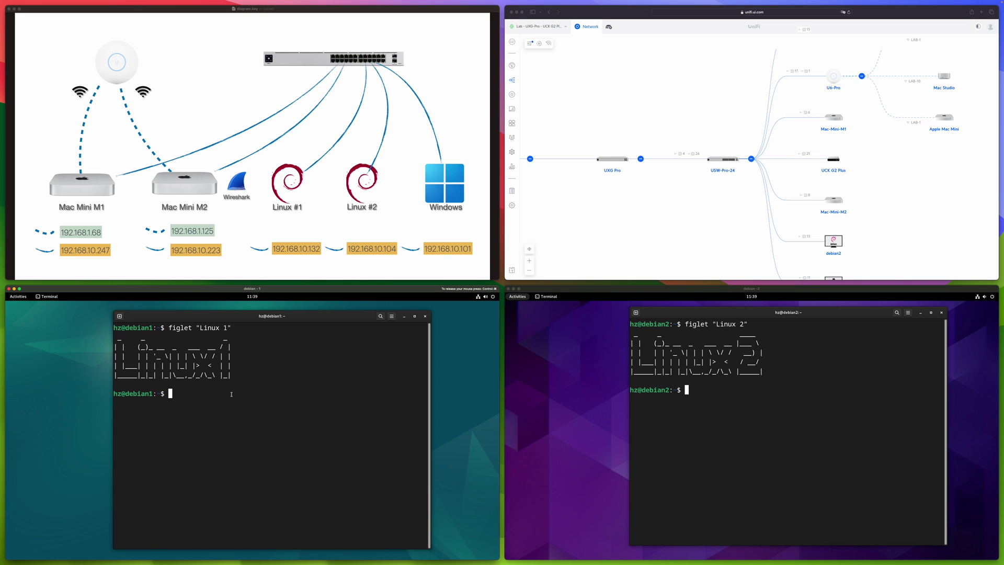
{"action": "type", "text": "ls /etc/avahi"}
{"action": "key", "text": "Return"}
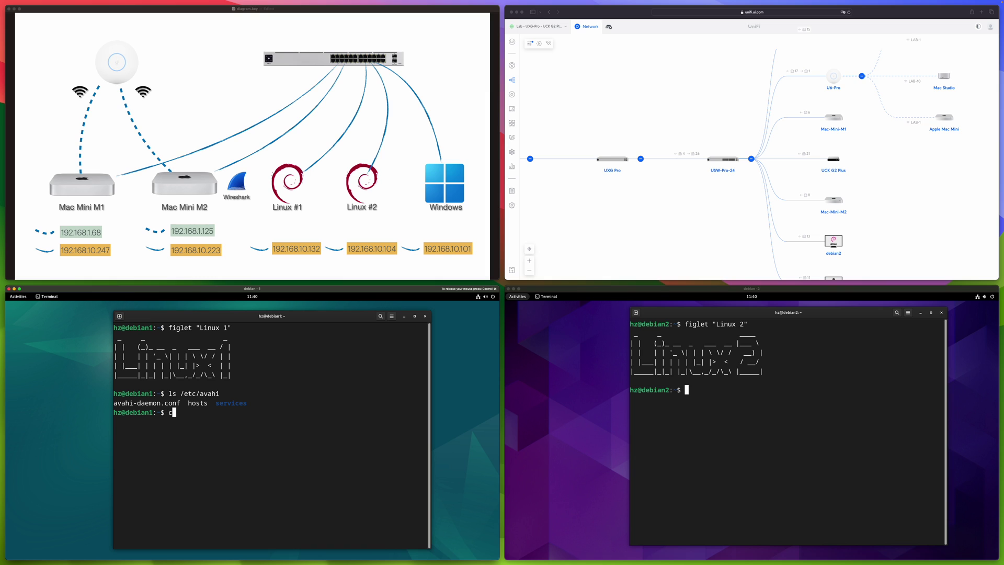
Step: View /etc/hostname in vi on both debian1 and debian2, and quit both editors without changes
{"action": "type", "text": "vi /etc/hostname"}
{"action": "key", "text": "Return"}
{"action": "left_click", "coordinate": [722, 422]}
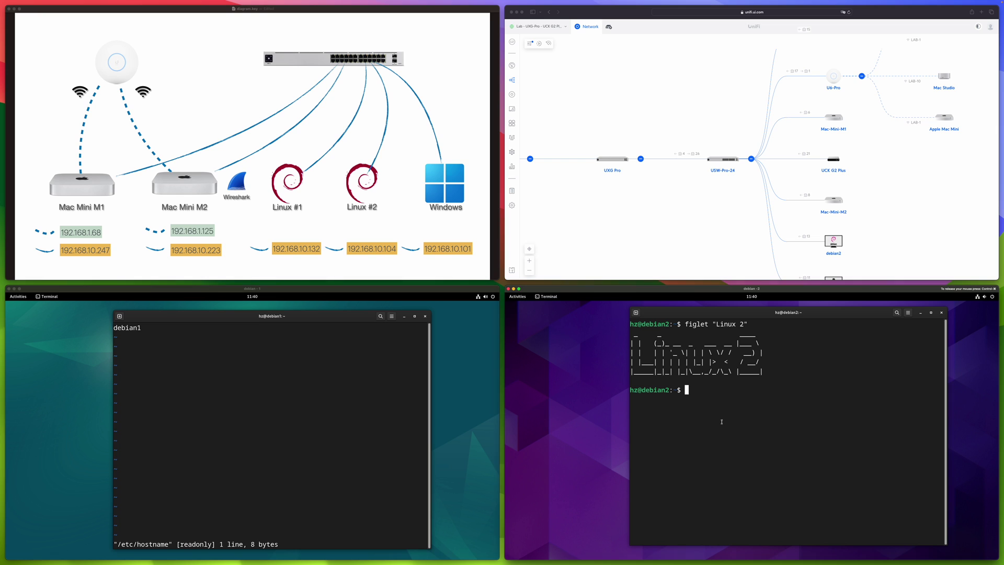
{"action": "type", "text": "vi /etc/hostname"}
{"action": "key", "text": "Return"}
{"action": "type", "text": ":q"}
{"action": "key", "text": "Return"}
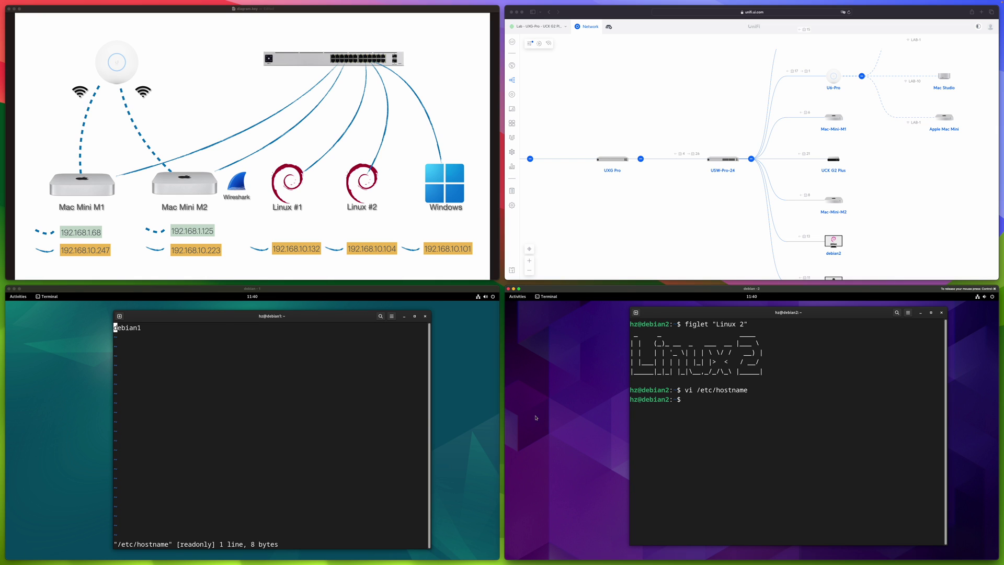
{"action": "left_click", "coordinate": [266, 402]}
{"action": "type", "text": ":q"}
{"action": "key", "text": "Return"}
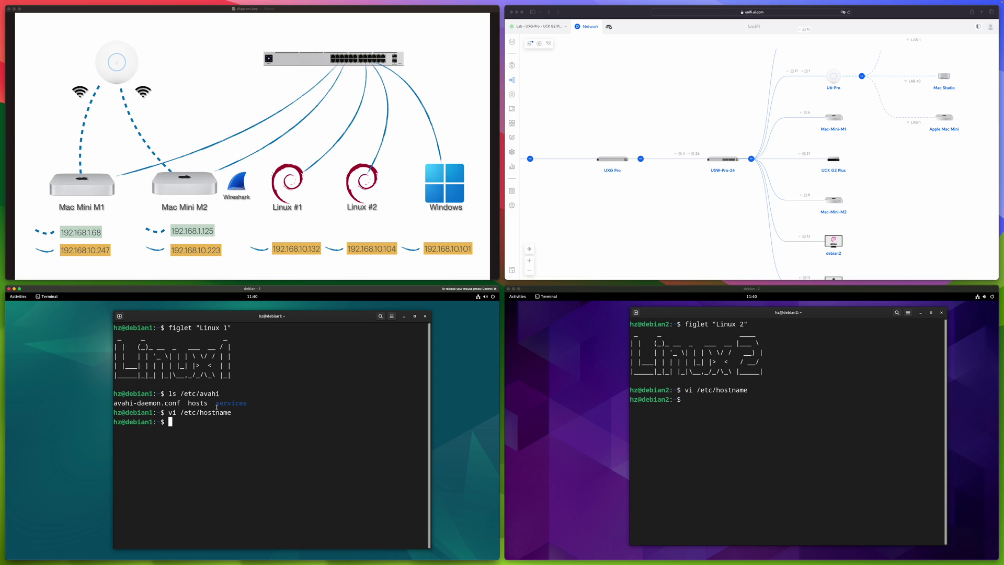
Step: From debian1, ping debian2 by plain hostname and again as debian2.local, stopping each ping after a few replies
{"action": "type", "text": "ping debian2"}
{"action": "key", "text": "Return"}
{"action": "key", "text": "ctrl+c"}
{"action": "key", "text": "Up"}
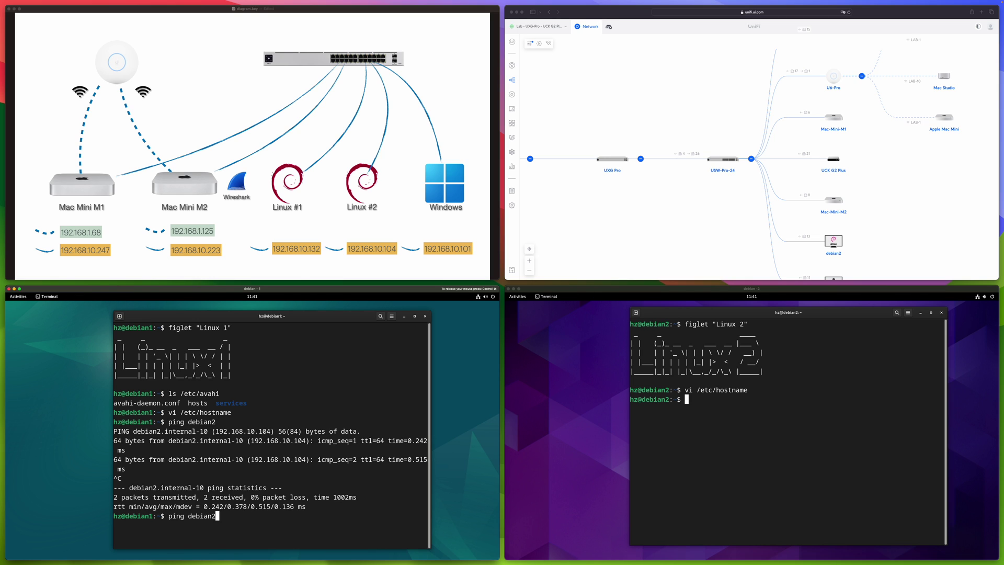
{"action": "type", "text": ".local"}
{"action": "key", "text": "Return"}
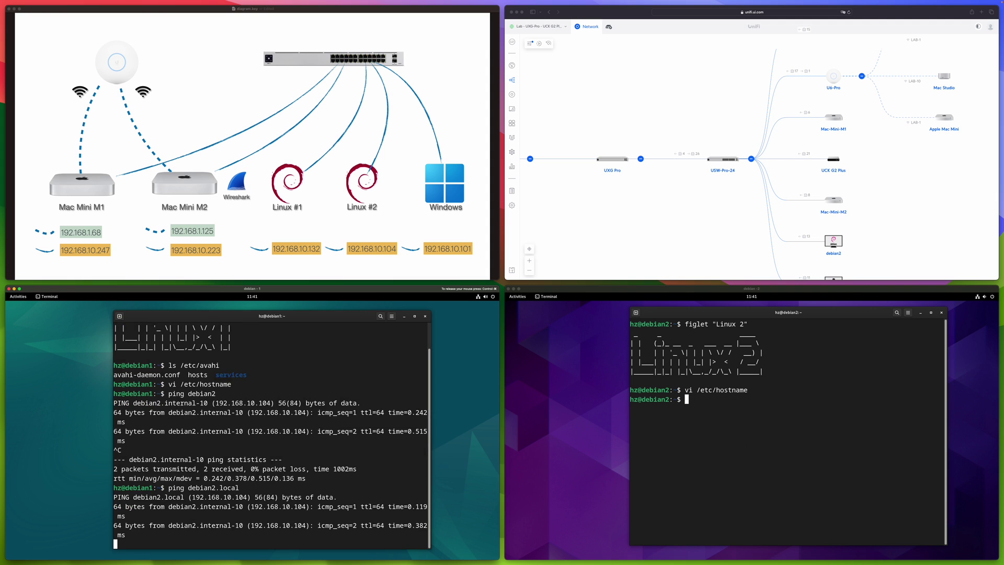
{"action": "key", "text": "ctrl+c"}
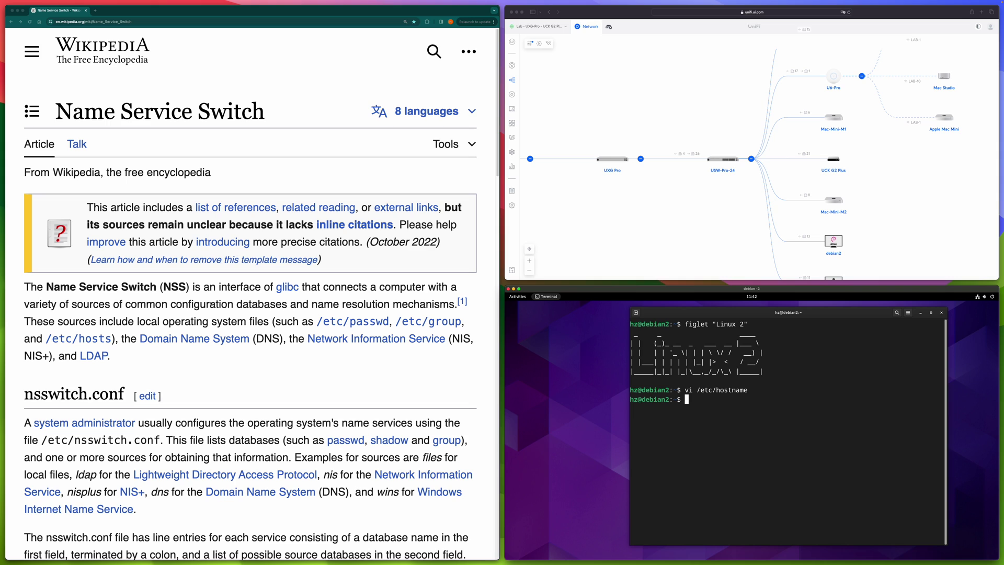
Step: Open /etc/nsswitch.conf in vi on debian2 and examine the lookup order in its hosts line
{"action": "left_click", "coordinate": [731, 418]}
{"action": "type", "text": "vi /etc/nsswtich.conf"}
{"action": "key", "text": "Return"}
{"action": "type", "text": "vi /etc/nsswitch.conf"}
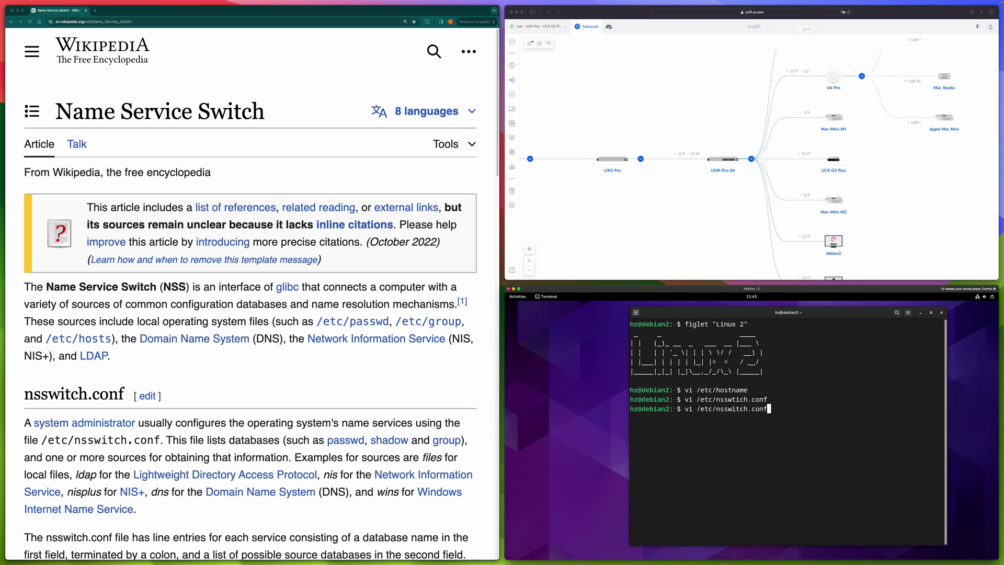
{"action": "key", "text": "Return"}
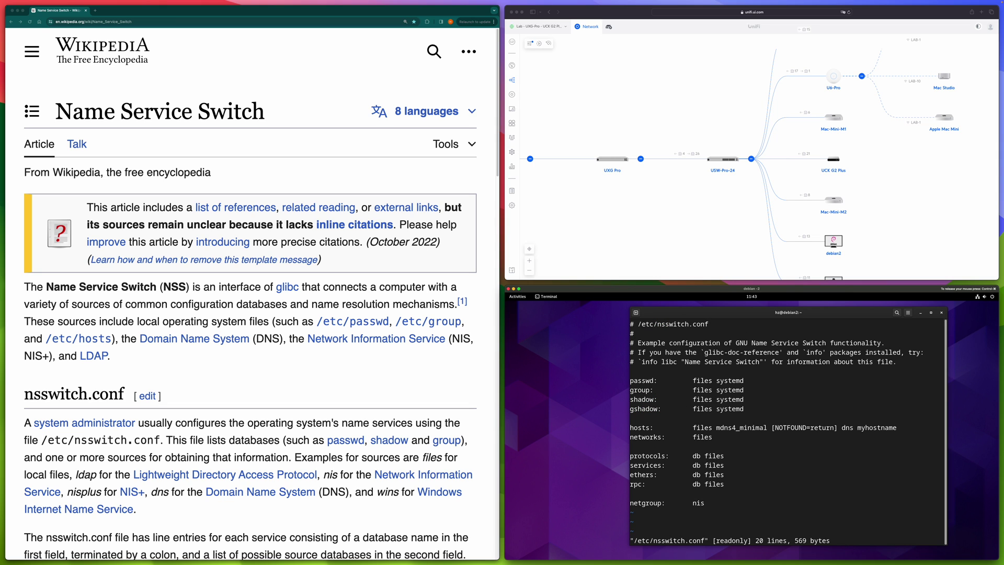
{"action": "left_click", "coordinate": [698, 427]}
{"action": "left_click", "coordinate": [694, 427]}
{"action": "left_click", "coordinate": [718, 427]}
{"action": "left_click", "coordinate": [725, 427]}
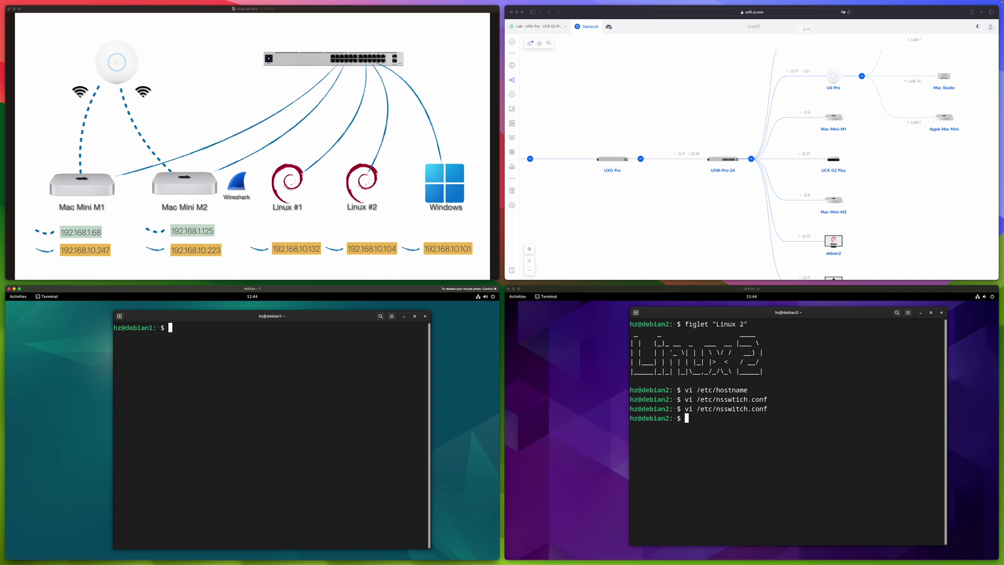
Step: On debian1, enter avahi-resolve -n -4 -v mac-mini-m2.local, highlight the hostname and command name, and run it
{"action": "type", "text": "avahi-resolve -n -4 -v mac-mini-m2.local"}
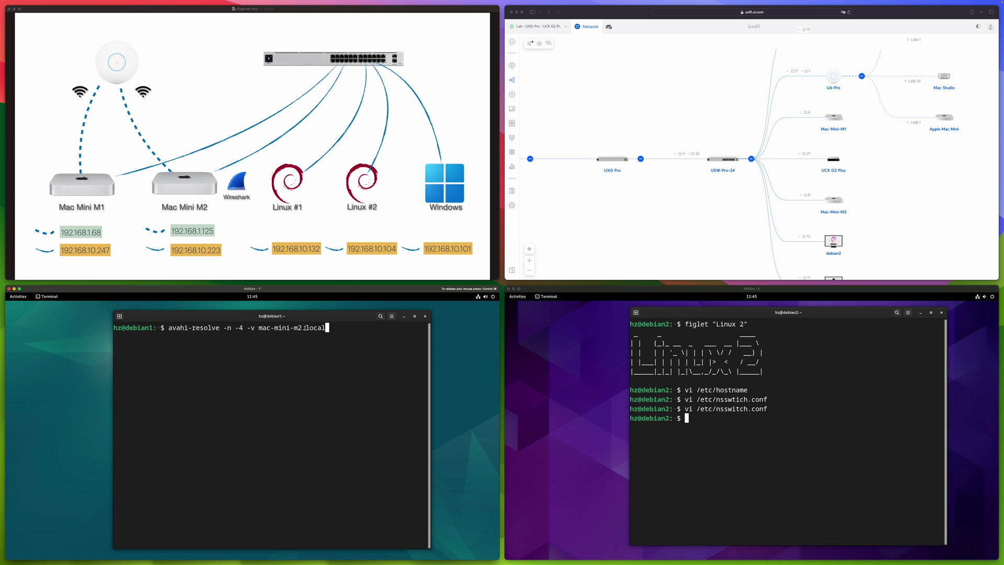
{"action": "left_click_drag", "start_coordinate": [303, 328], "coordinate": [331, 330]}
{"action": "double_click", "coordinate": [298, 328]}
{"action": "left_click", "coordinate": [169, 327]}
{"action": "left_click_drag", "start_coordinate": [174, 327], "coordinate": [208, 327]}
{"action": "left_click", "coordinate": [335, 341]}
{"action": "key", "text": "Return"}
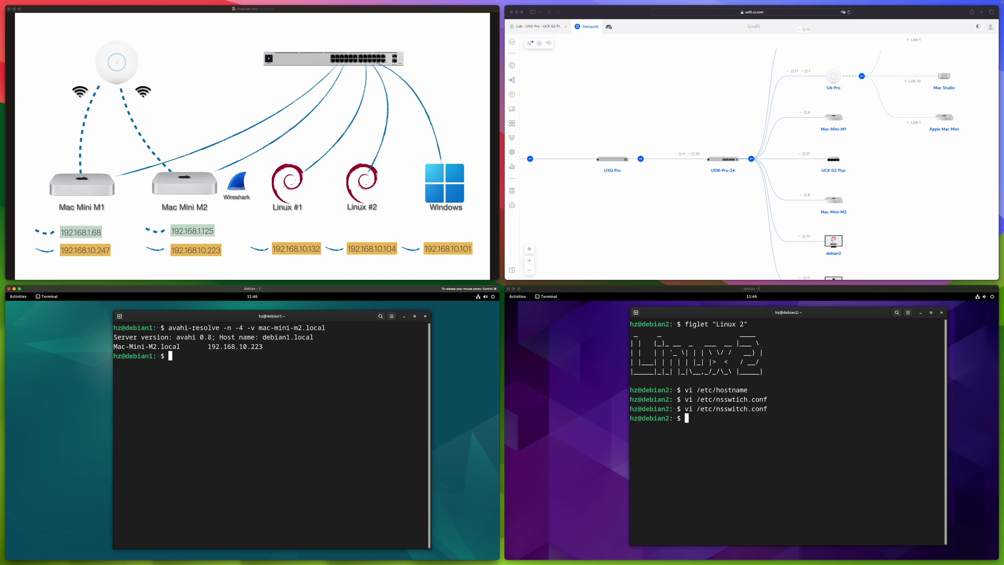
Step: Rerun the avahi-resolve query with the .local suffix removed from the hostname
{"action": "key", "text": "Up"}
{"action": "key", "text": "BackSpace"}
{"action": "key", "text": "BackSpace"}
{"action": "key", "text": "BackSpace"}
{"action": "key", "text": "BackSpace"}
{"action": "key", "text": "BackSpace"}
{"action": "key", "text": "BackSpace"}
{"action": "key", "text": "Return"}
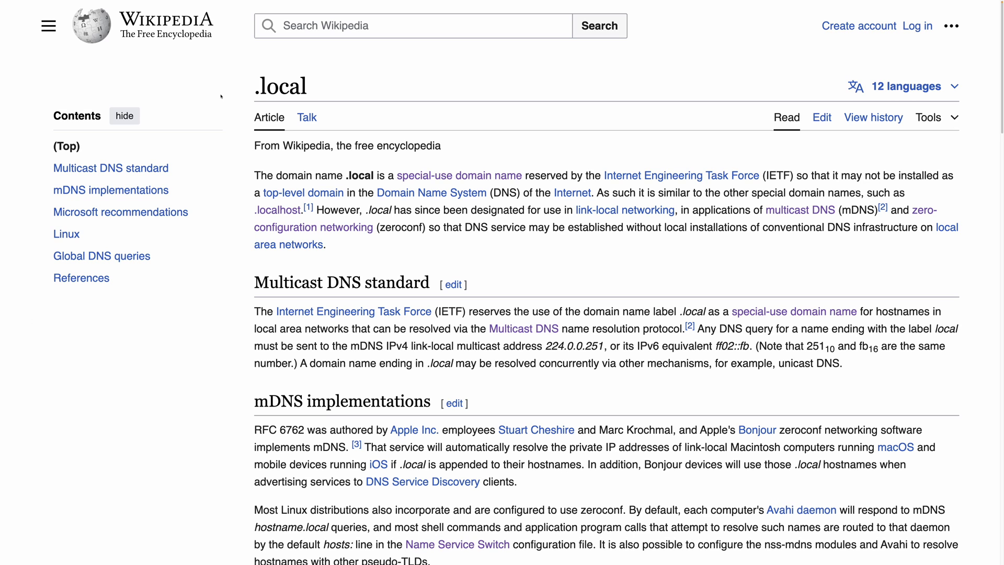
{"action": "left_click", "coordinate": [135, 215]}
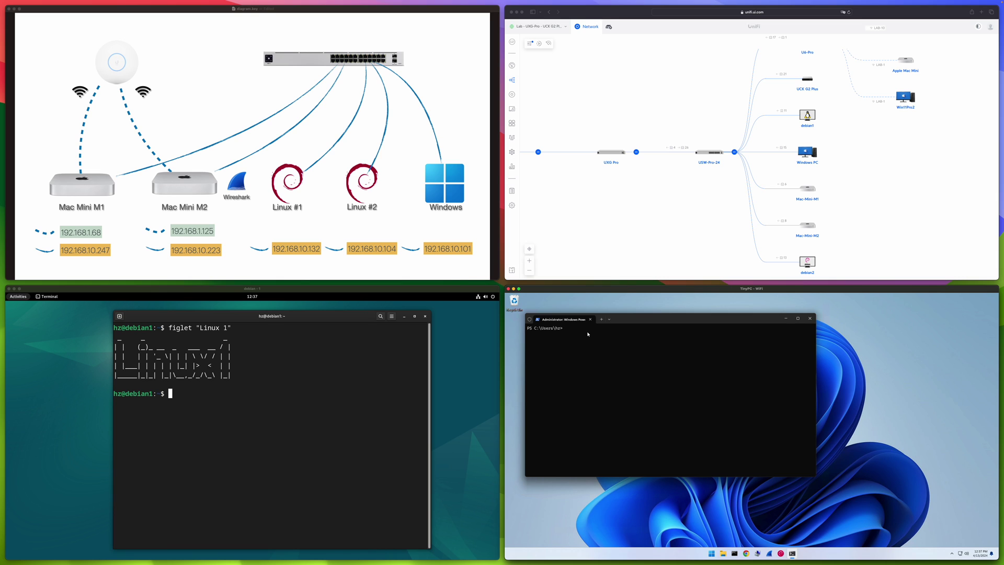
Step: Run Resolve-DnsName mac-mini-m2.local in PowerShell on the Windows machine
{"action": "key", "text": "ctrl+v"}
{"action": "key", "text": "Return"}
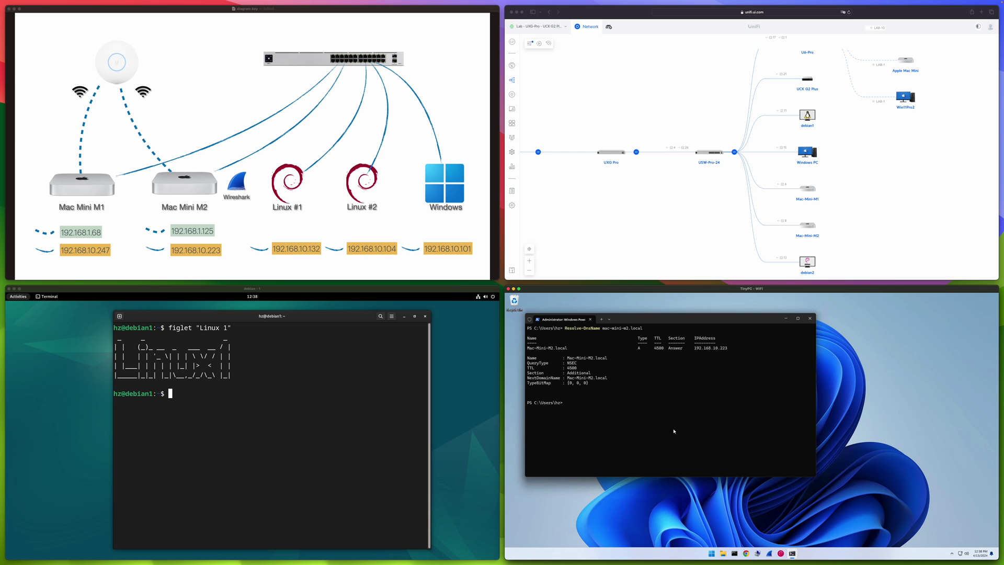
Step: Capture the Ethernet interface's traffic in Wireshark while repeating Resolve-DnsName mac-mini-m2.local in PowerShell, and stop the capture
{"action": "key", "text": "alt+Tab"}
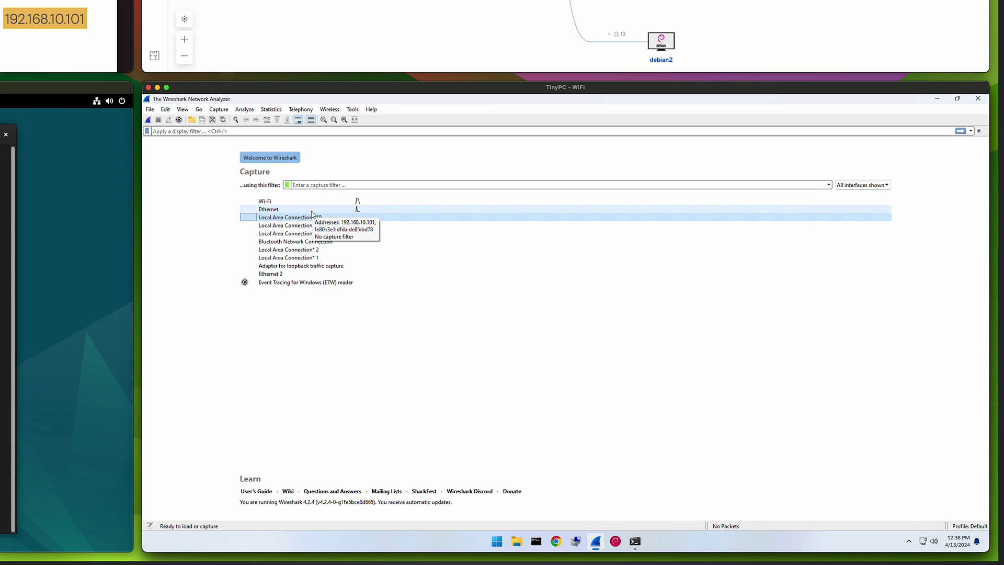
{"action": "double_click", "coordinate": [312, 212]}
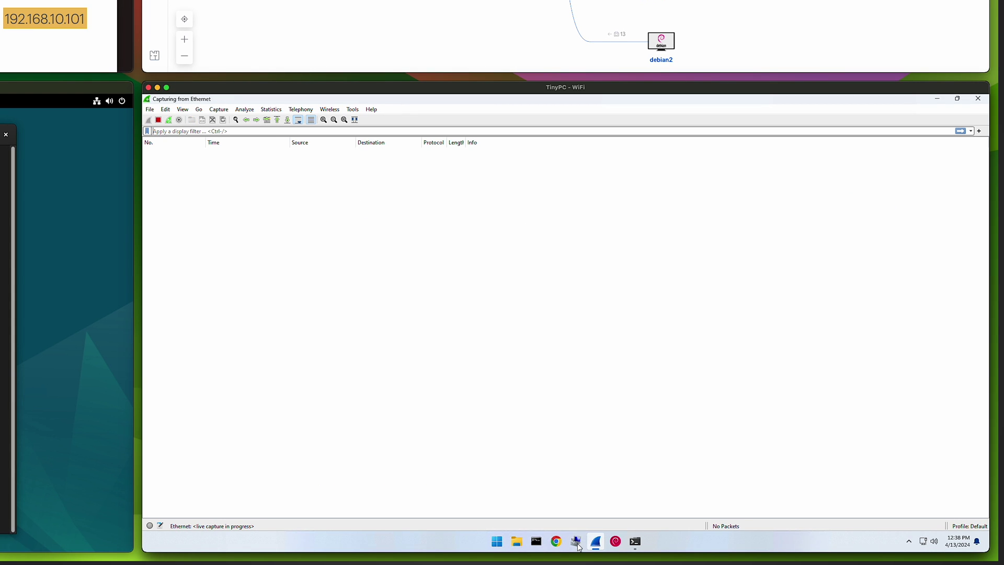
{"action": "left_click", "coordinate": [635, 542]}
{"action": "key", "text": "Up"}
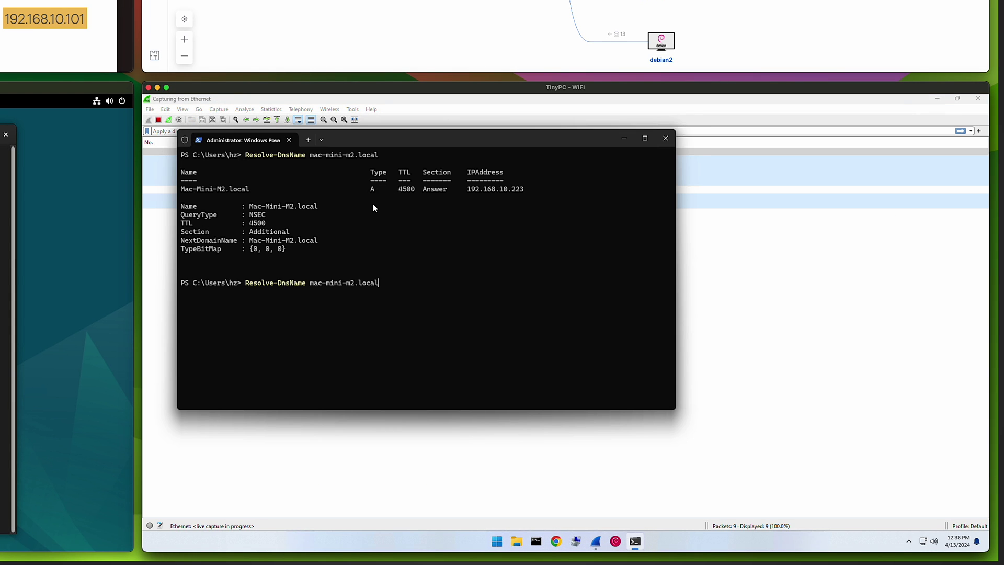
{"action": "key", "text": "Return"}
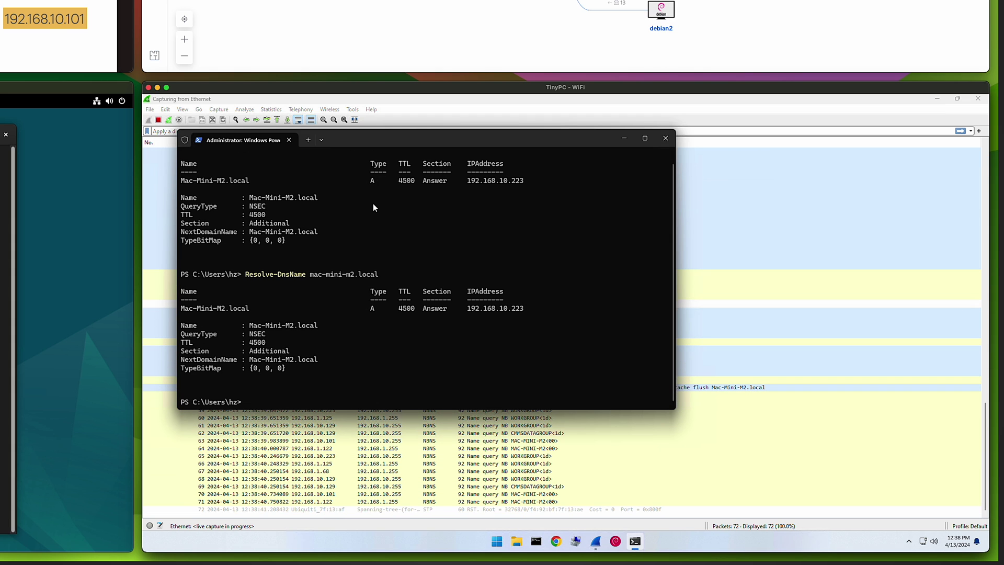
{"action": "left_click", "coordinate": [158, 120]}
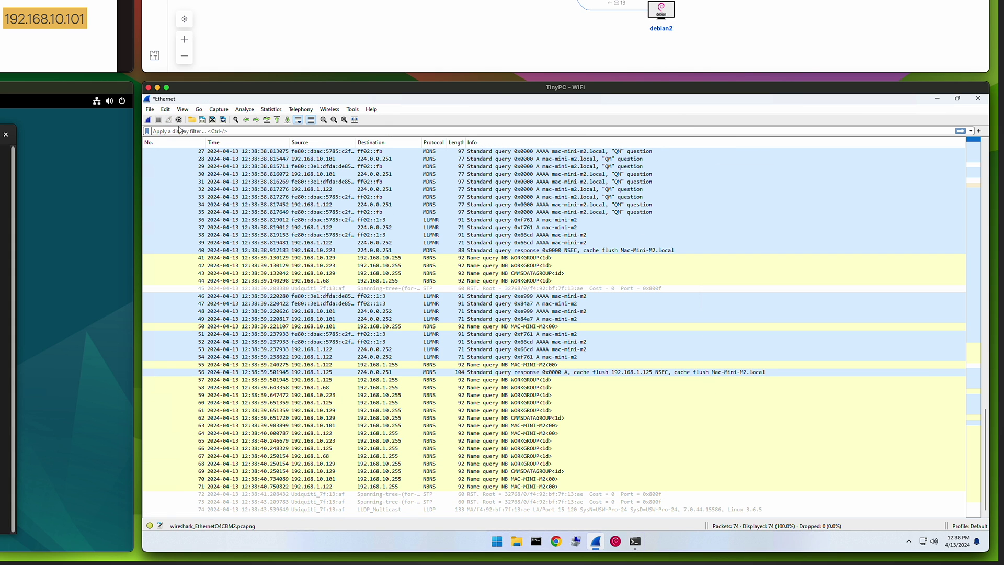
Step: Filter the captured packets by dns and examine the mac-mini-m2.local queries and responses
{"action": "left_click", "coordinate": [188, 130]}
{"action": "type", "text": "dn"}
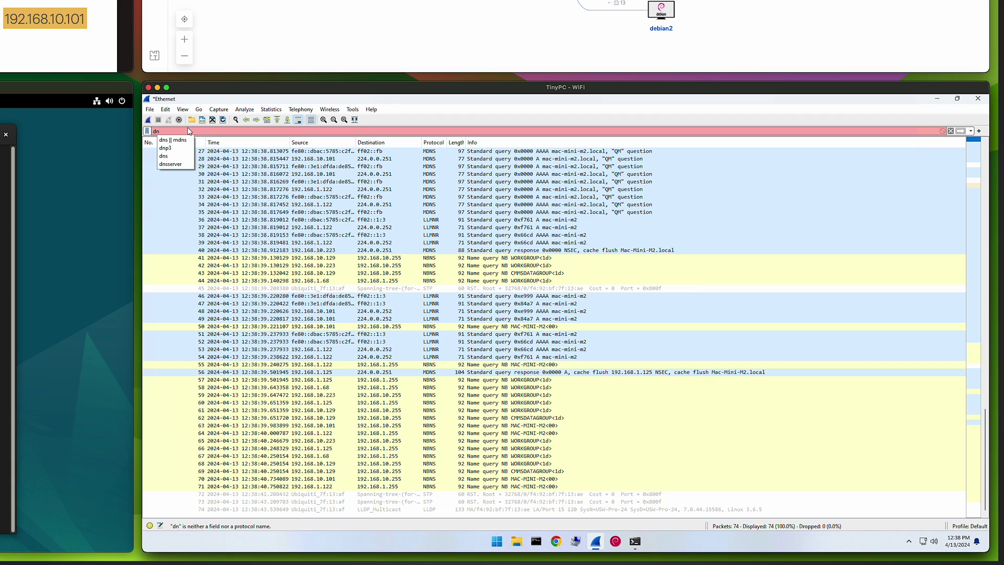
{"action": "type", "text": "s"}
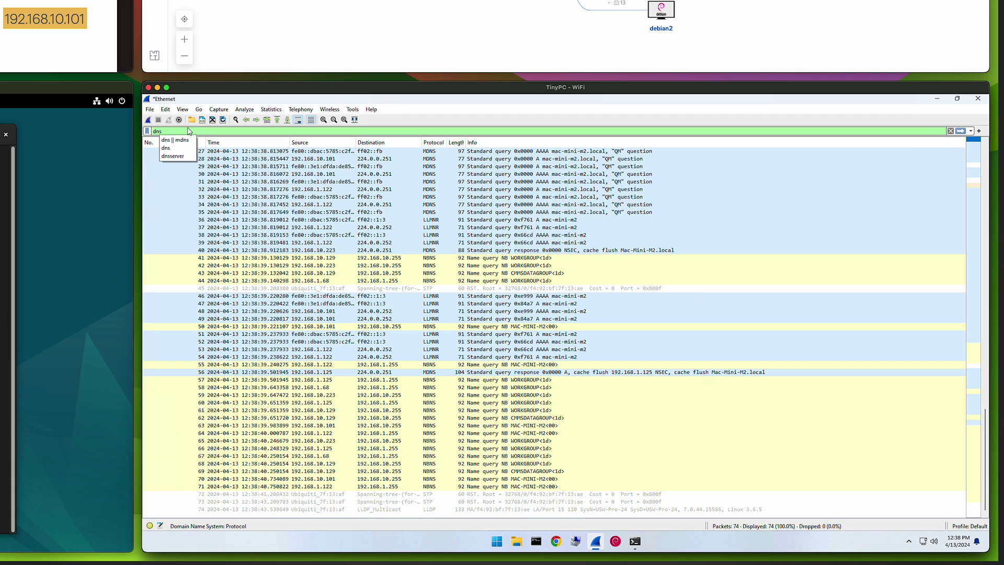
{"action": "key", "text": "Return"}
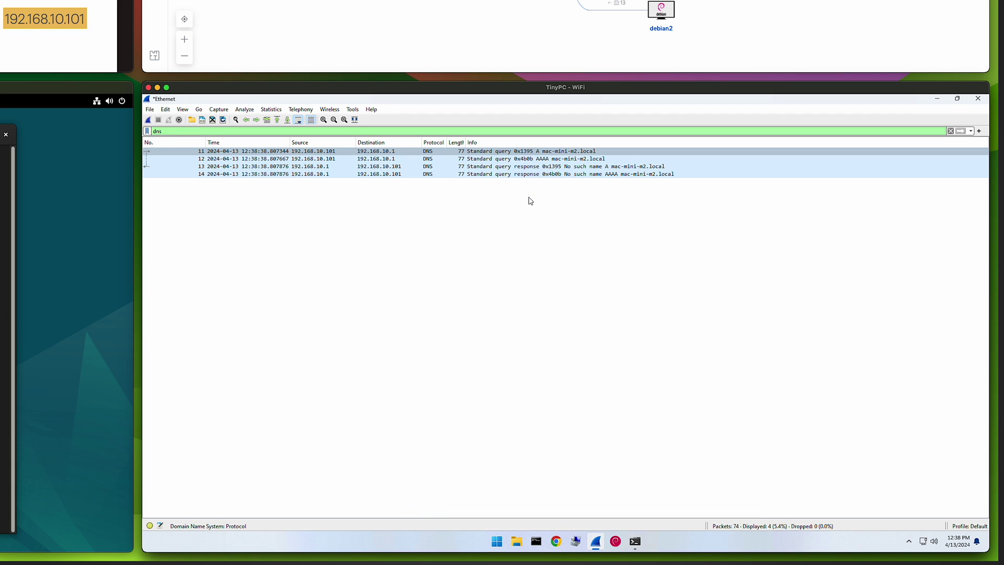
{"action": "left_click", "coordinate": [537, 152]}
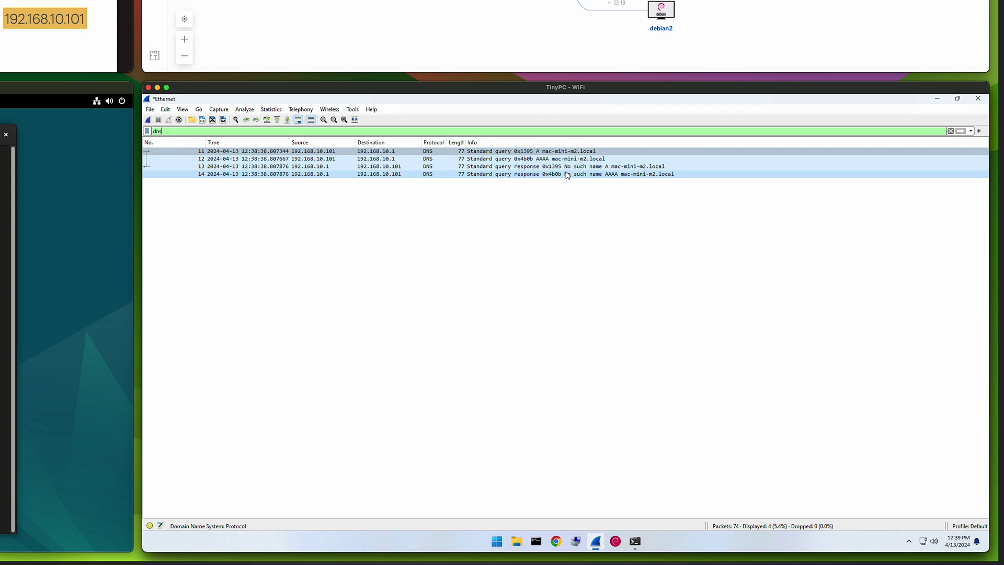
Step: Change the display filter to mdns and inspect the first multicast query and the response from 192.168.10.223
{"action": "left_click_drag", "start_coordinate": [150, 131], "coordinate": [337, 129]}
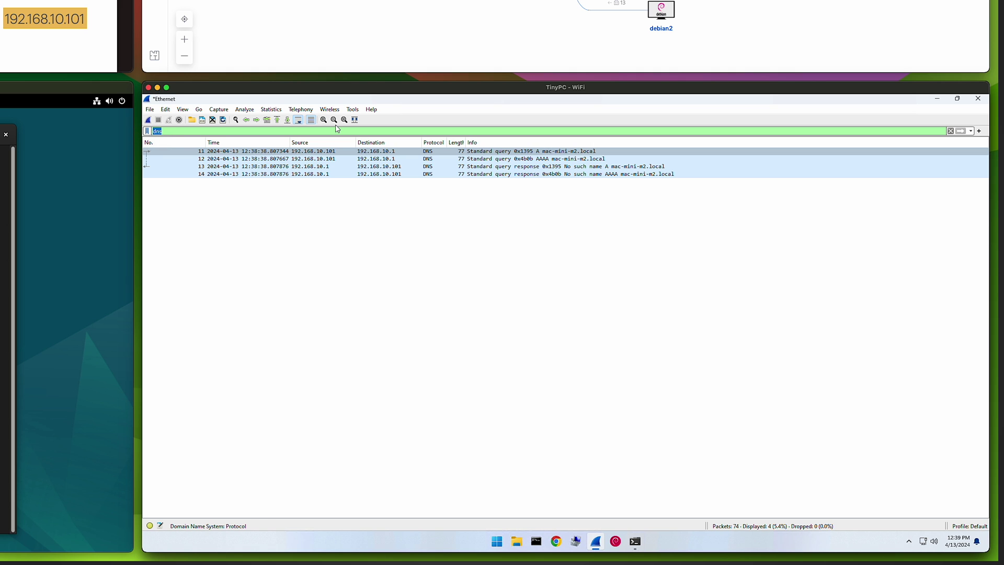
{"action": "key", "text": "Home"}
{"action": "type", "text": "m"}
{"action": "key", "text": "Return"}
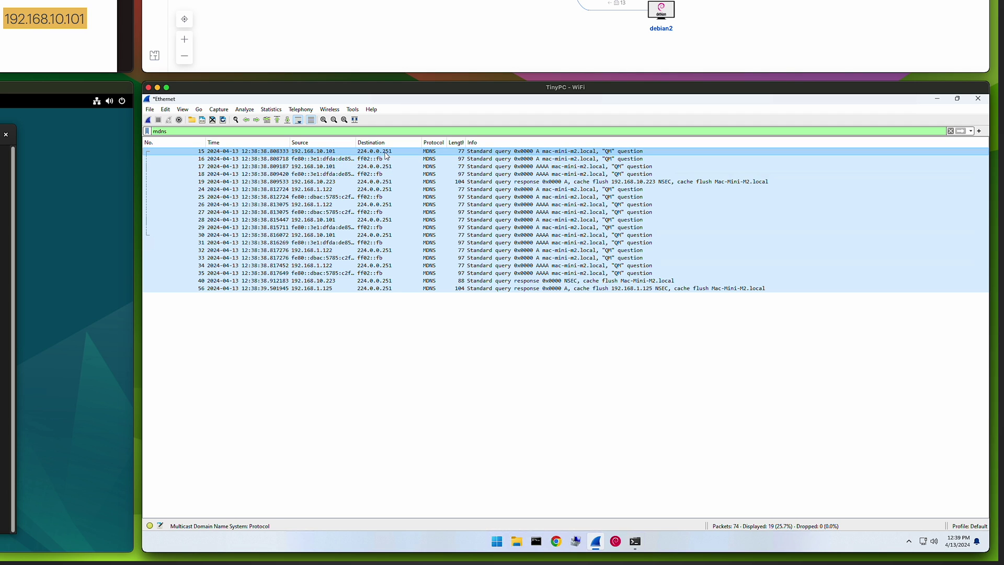
{"action": "left_click", "coordinate": [359, 152]}
{"action": "left_click", "coordinate": [335, 182]}
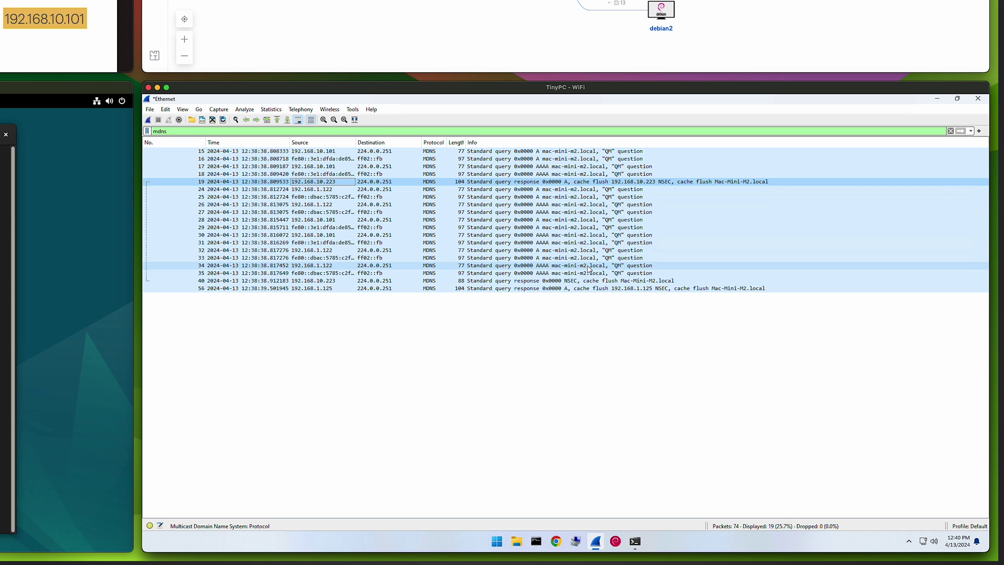
Step: Switch back to PowerShell and run Resolve-DnsName debian1.local
{"action": "key", "text": "alt+Tab"}
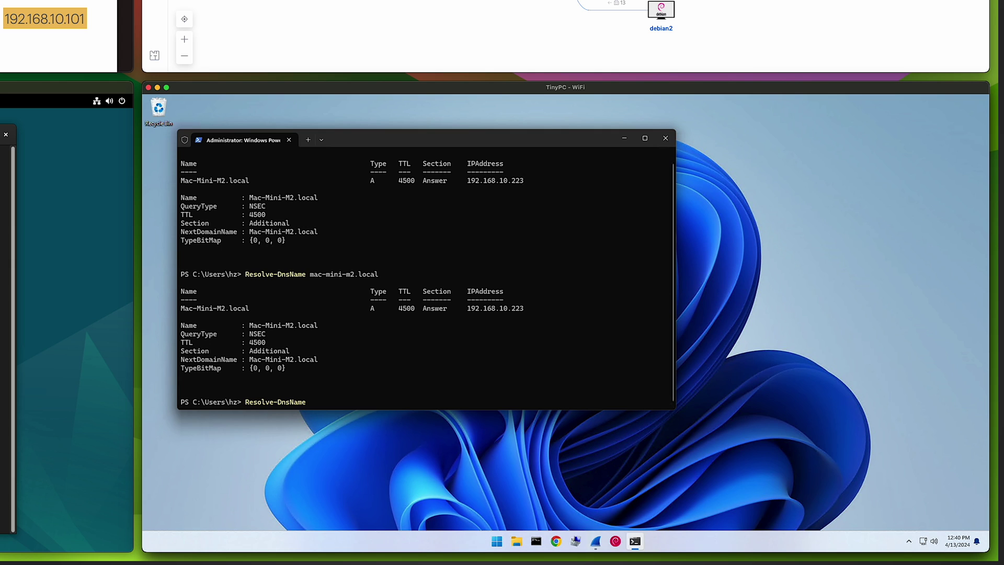
{"action": "type", "text": "debian1.local"}
{"action": "key", "text": "Return"}
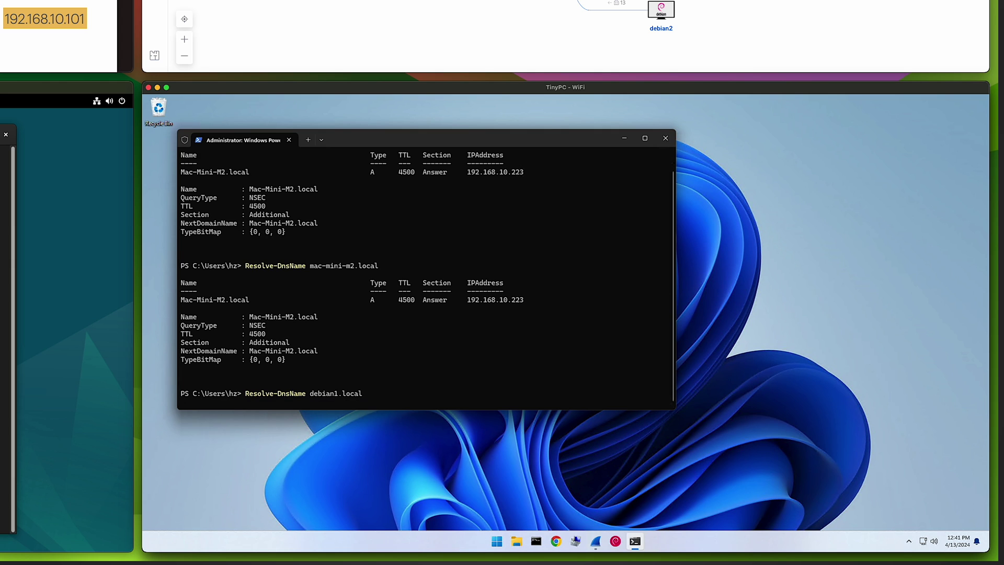